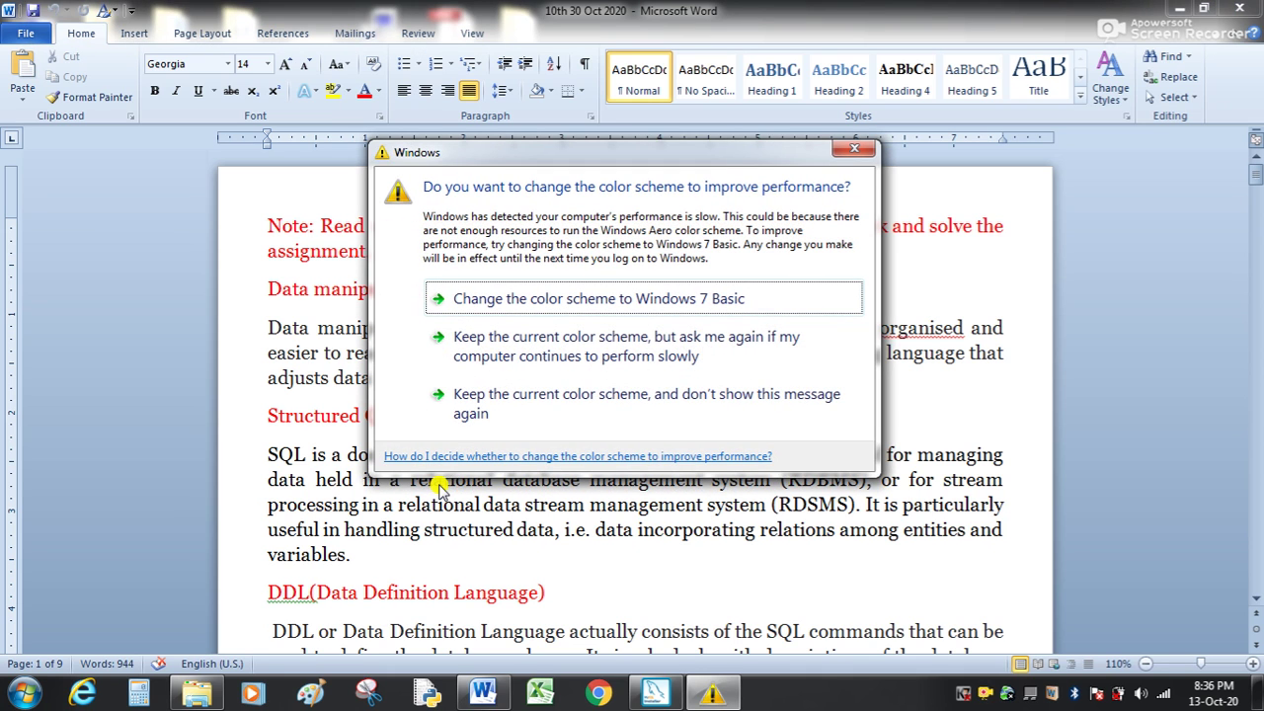
# Step: Keep the current color scheme with no further prompts and read the notes on SQL, DDL, DML and their commands
pyautogui.click(539, 393)
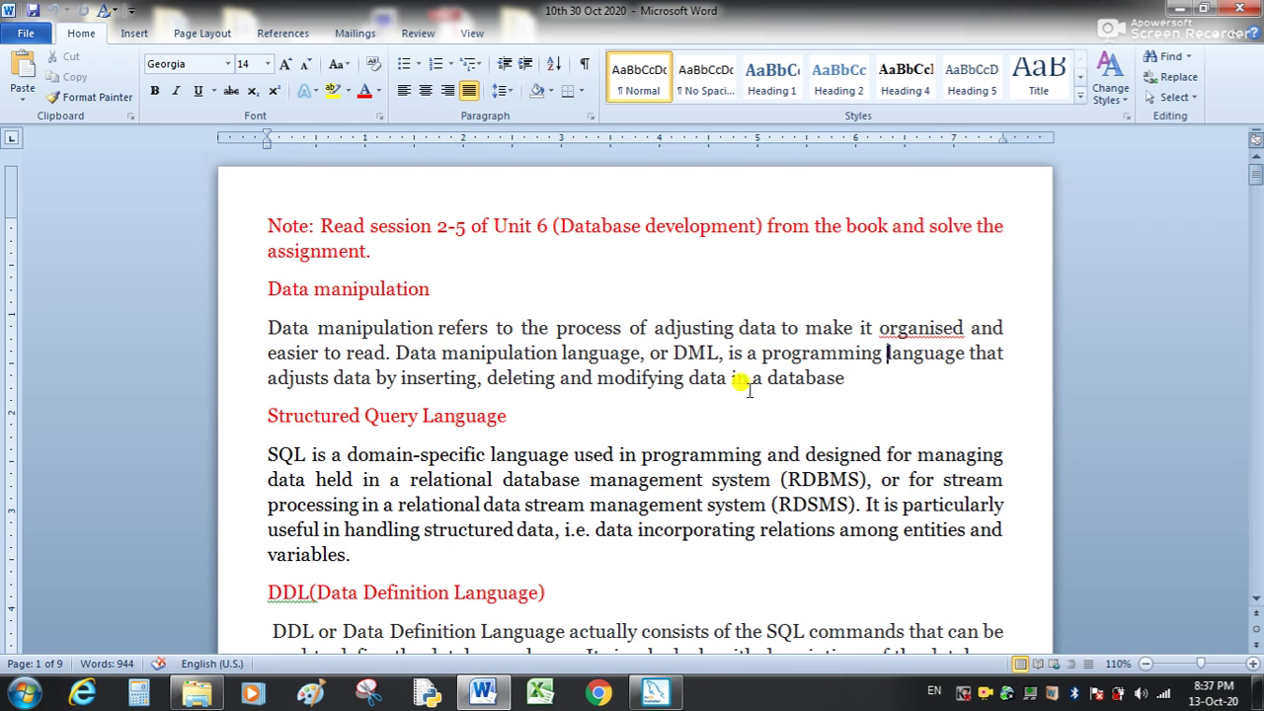
pyautogui.moveTo(1256, 188); pyautogui.dragTo(1258, 197)
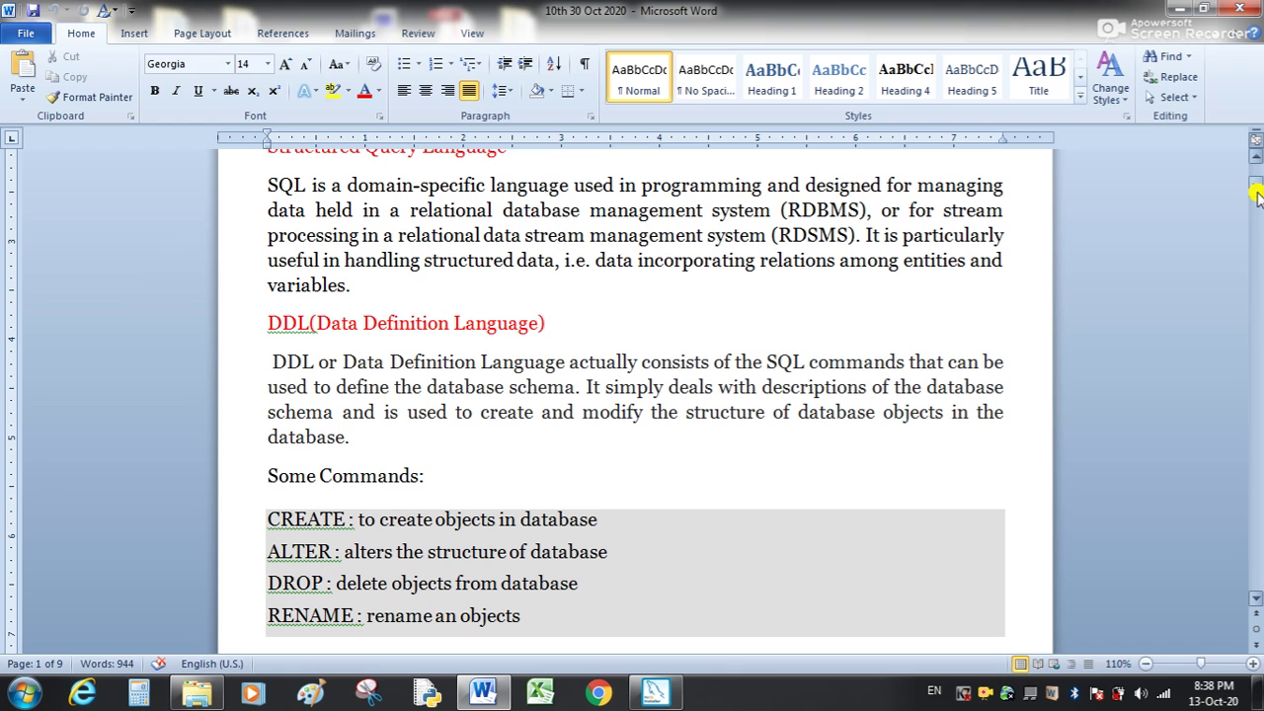
pyautogui.moveTo(1257, 198)
pyautogui.mouseDown()
pyautogui.moveTo(1257, 208)
pyautogui.moveTo(1247, 202)
pyautogui.mouseUp()
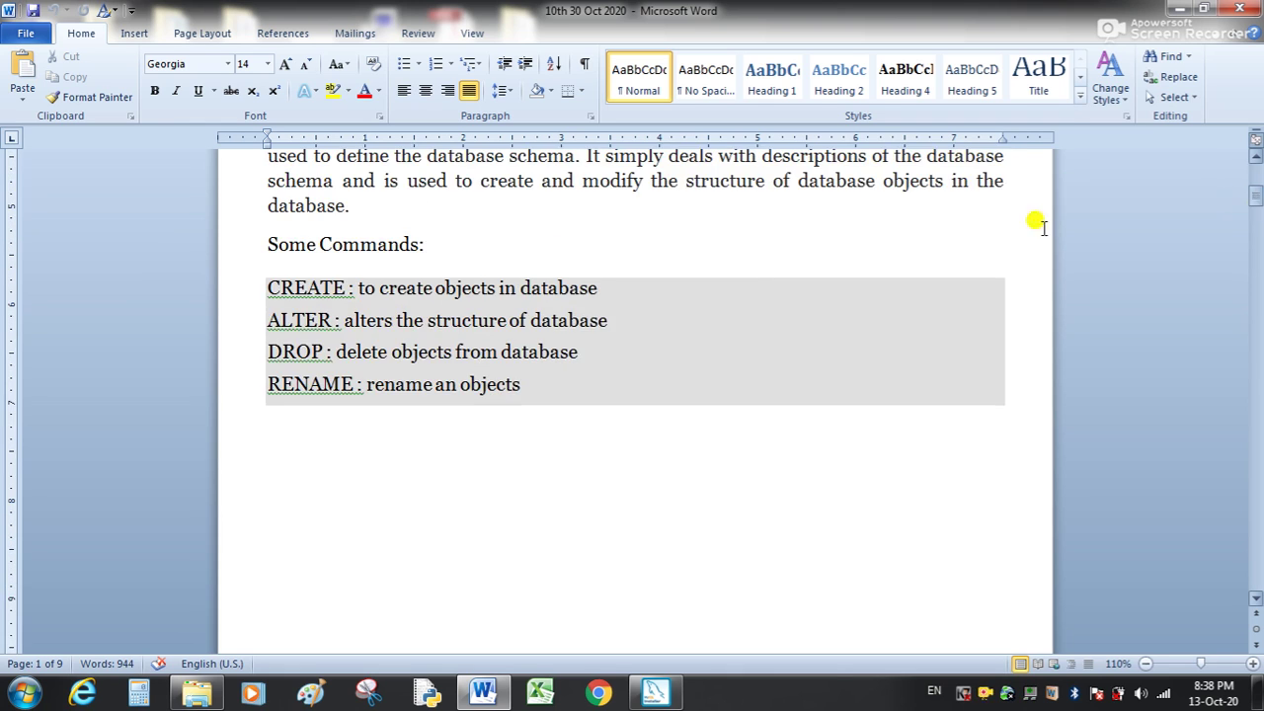
pyautogui.click(524, 384)
pyautogui.moveTo(524, 384); pyautogui.dragTo(275, 303)
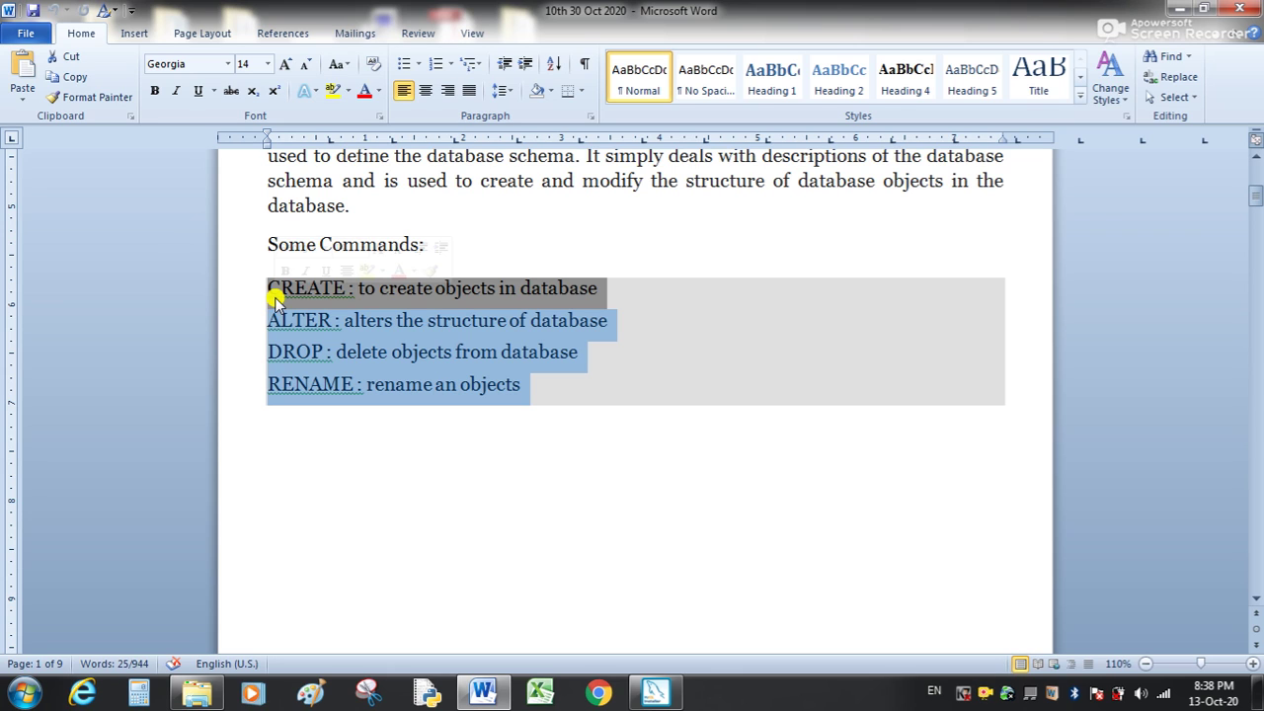
pyautogui.click(462, 462)
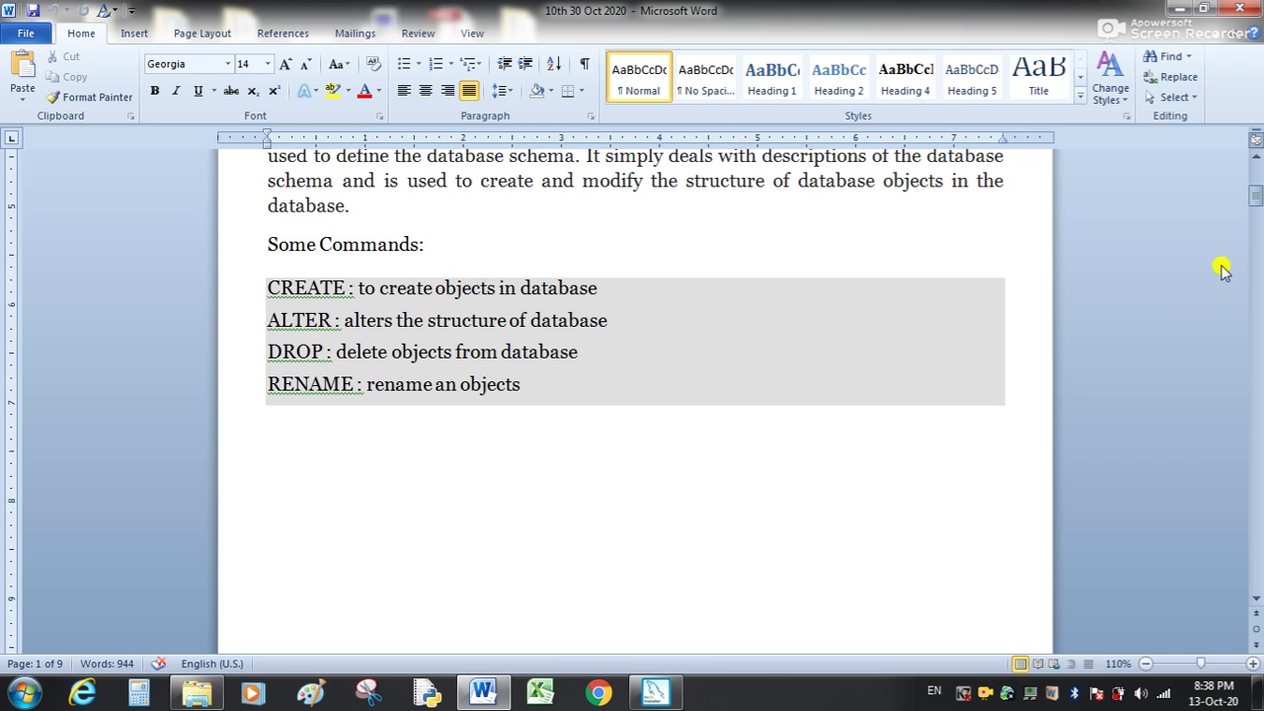
pyautogui.moveTo(1257, 194); pyautogui.dragTo(1256, 229)
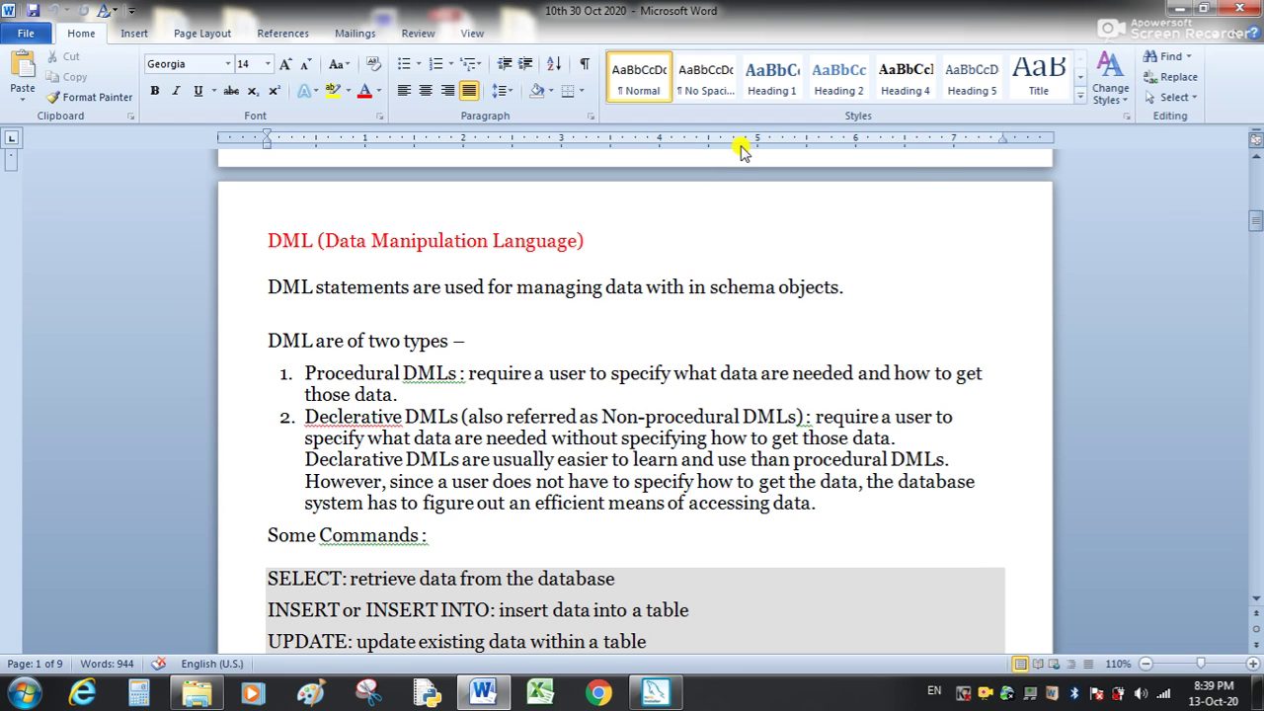
pyautogui.moveTo(1254, 219); pyautogui.dragTo(1255, 229)
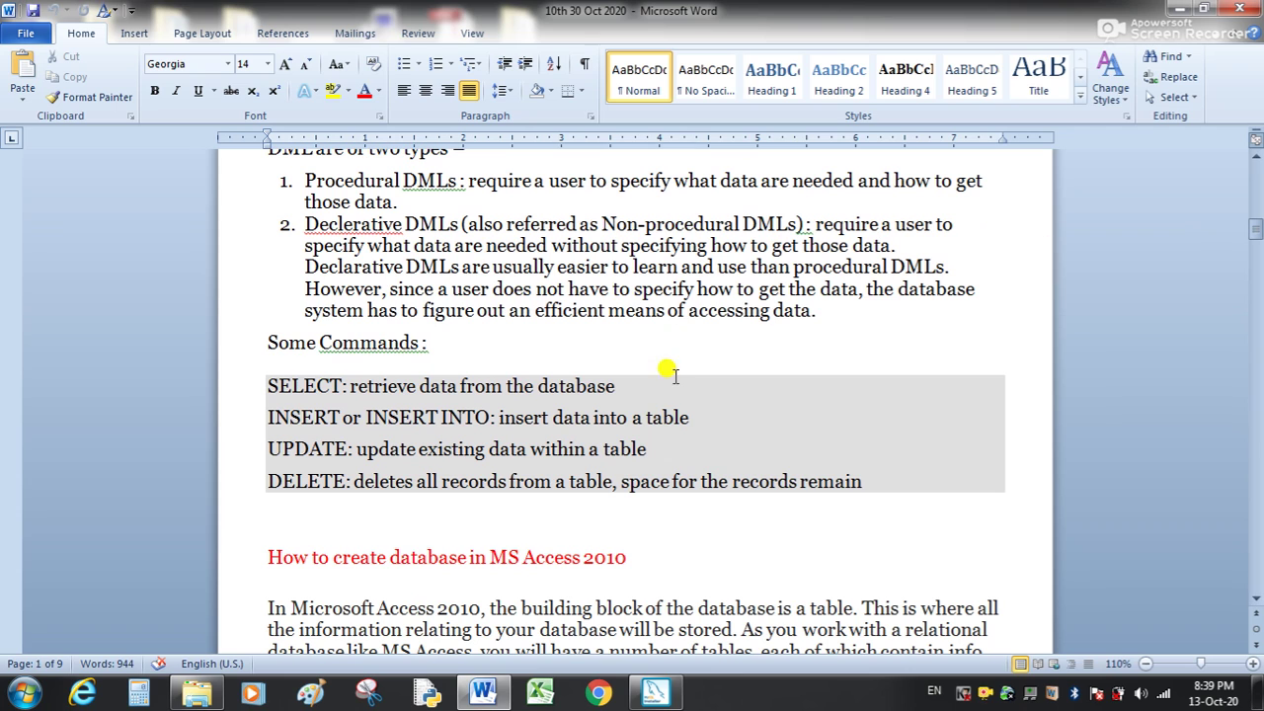
pyautogui.click(661, 452)
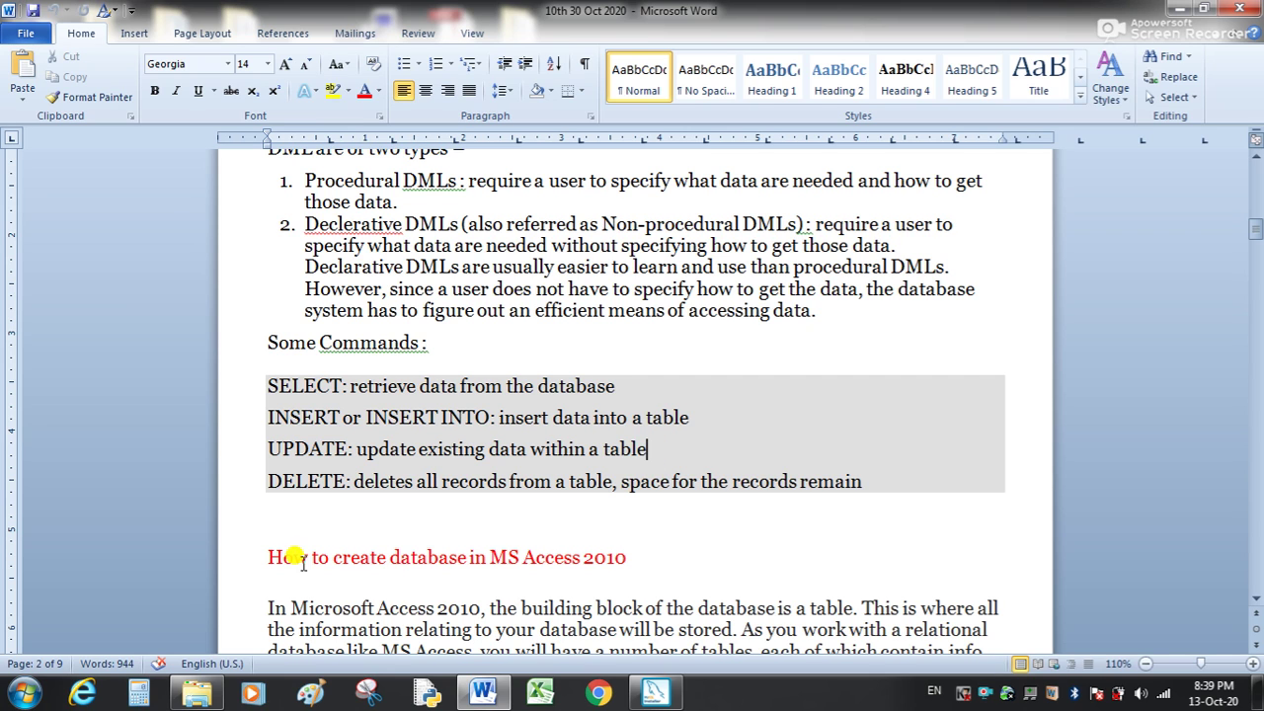
# Step: Launch Microsoft Access 2010 and dismiss the Office activation wizard
pyautogui.click(28, 704)
pyautogui.click(88, 643)
pyautogui.write('ac')
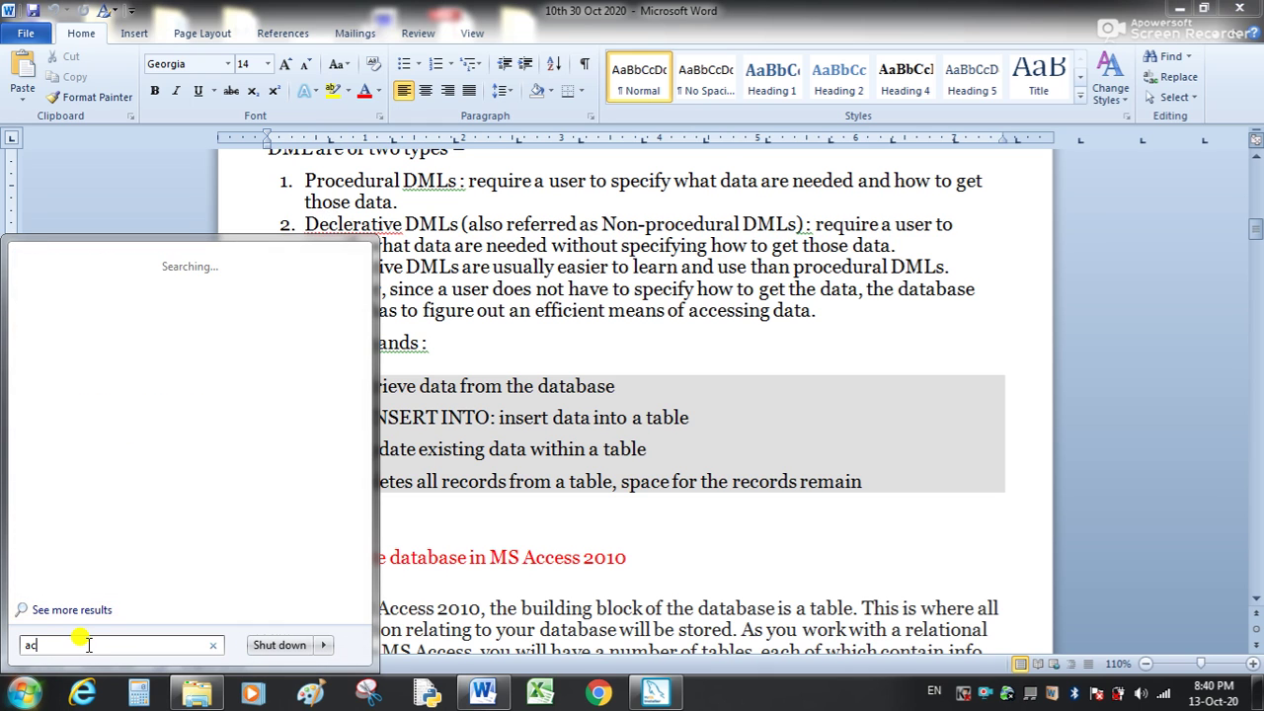
pyautogui.write('cess')
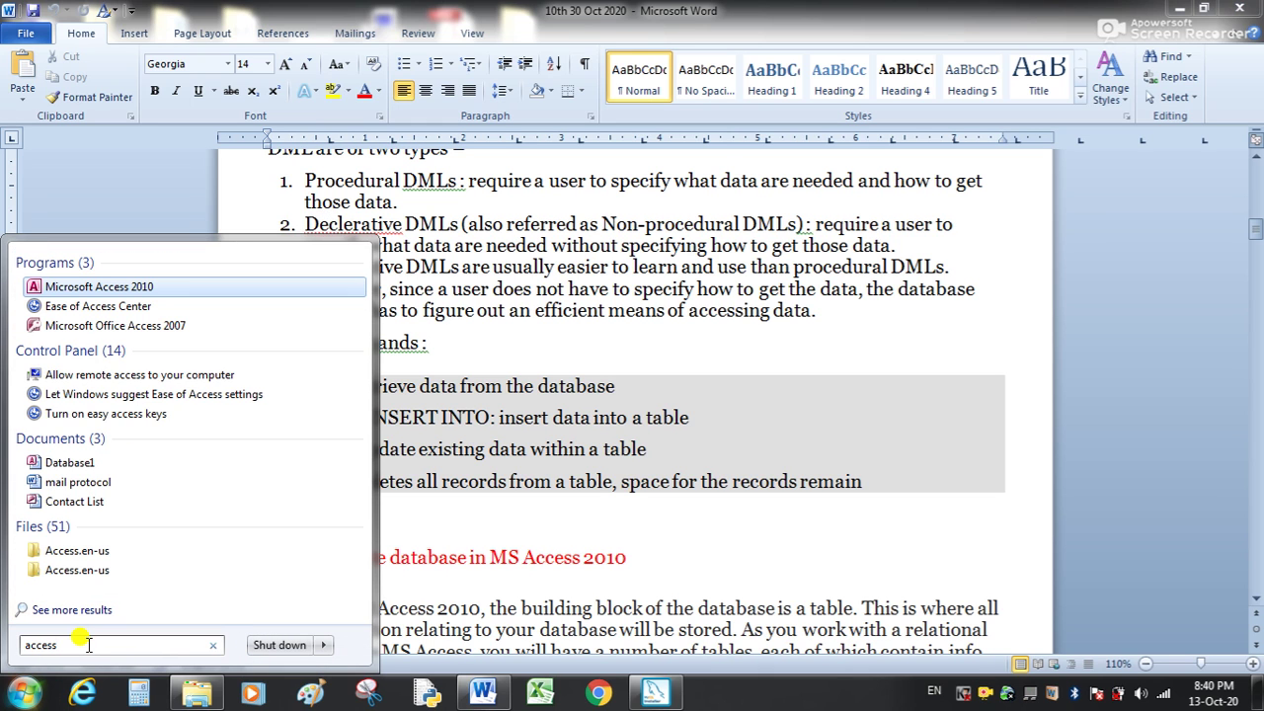
pyautogui.click(115, 284)
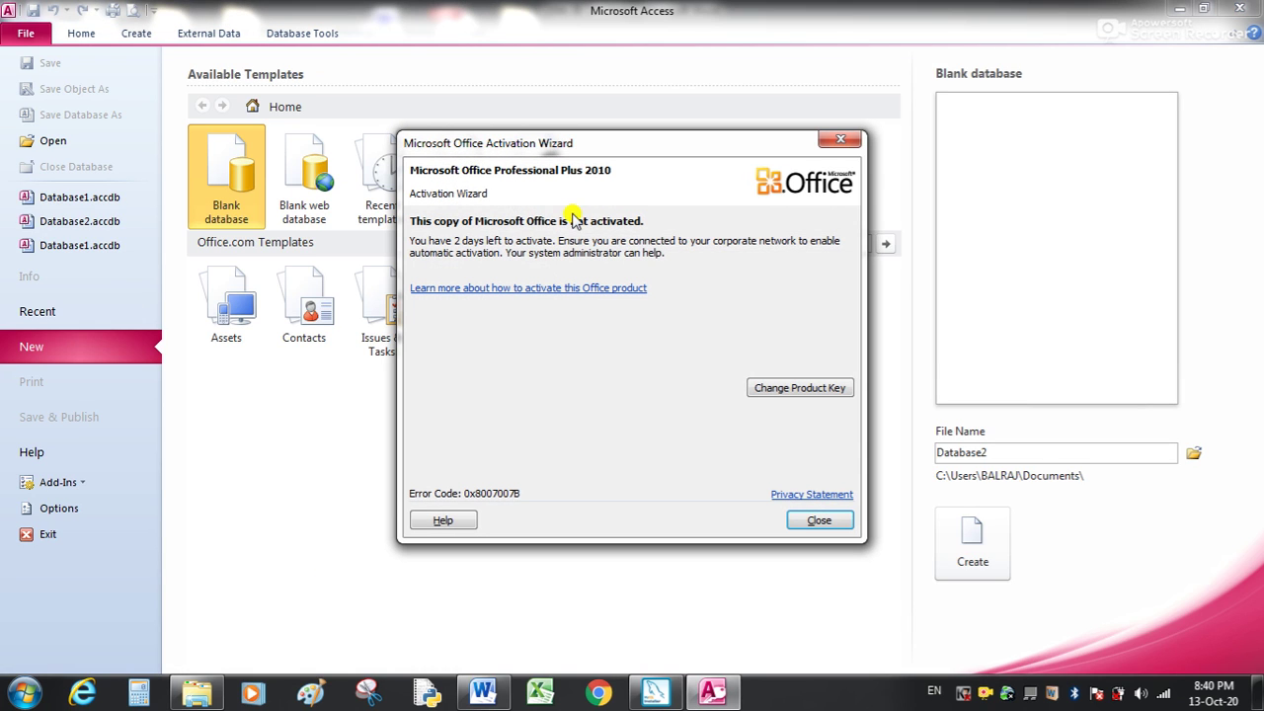
pyautogui.click(838, 142)
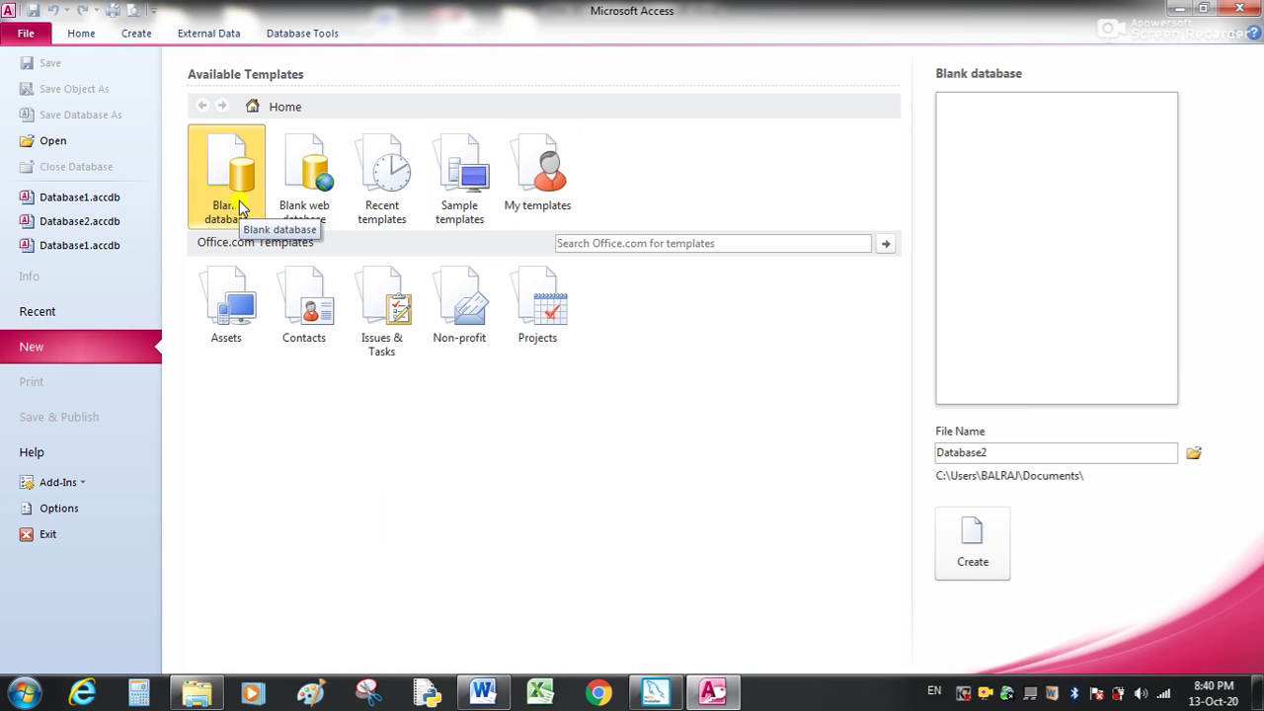
# Step: Create a blank database named Database2.accdb with the Desktop as its storage location
pyautogui.doubleClick(1030, 452)
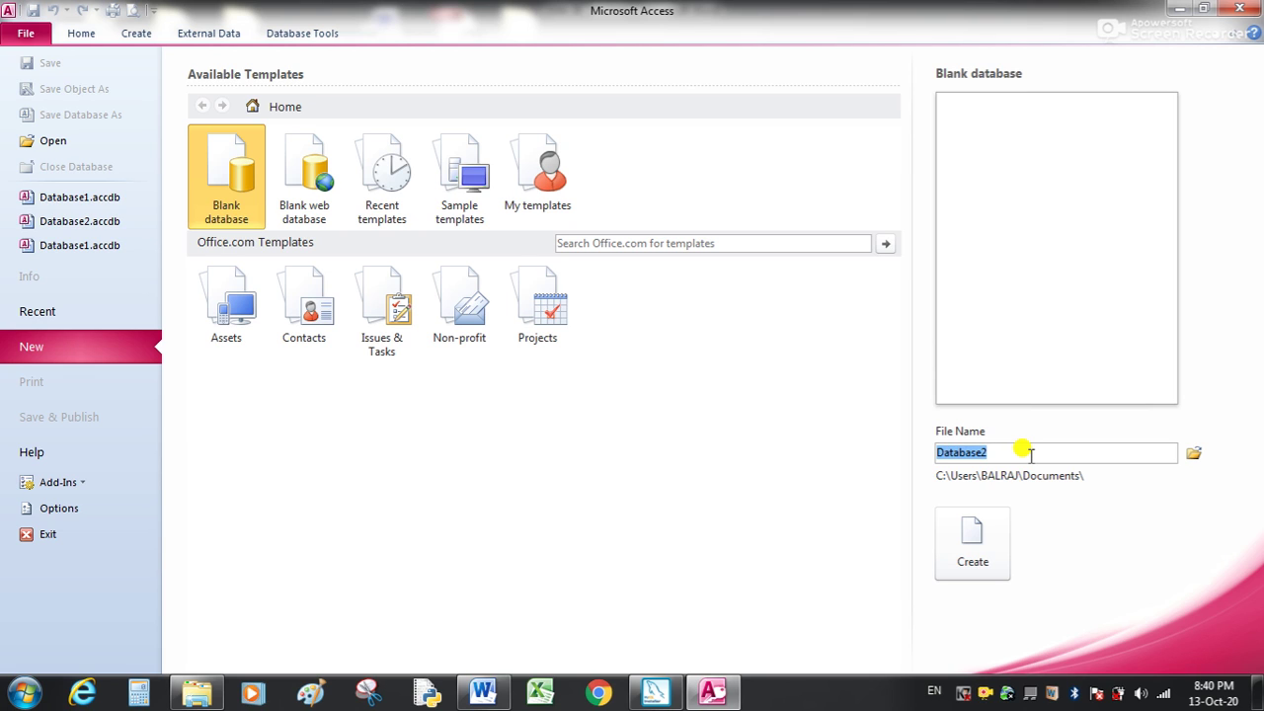
pyautogui.click(1194, 453)
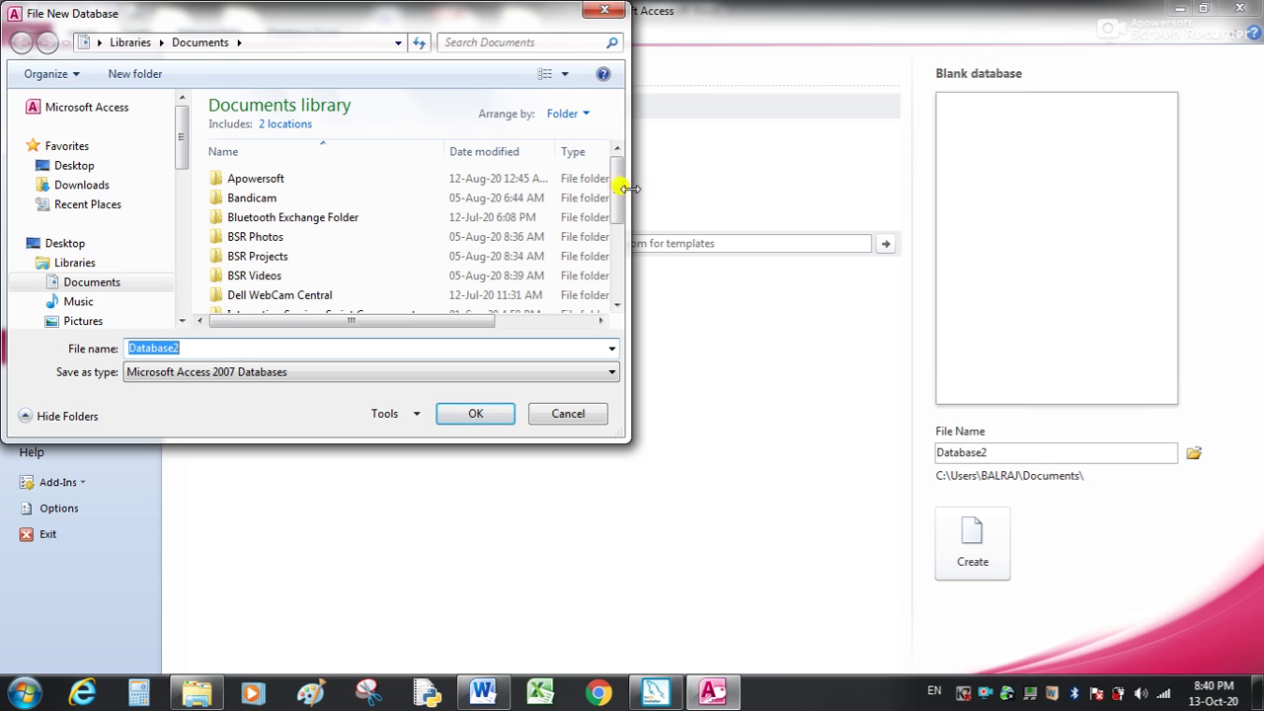
pyautogui.moveTo(619, 188); pyautogui.dragTo(623, 142)
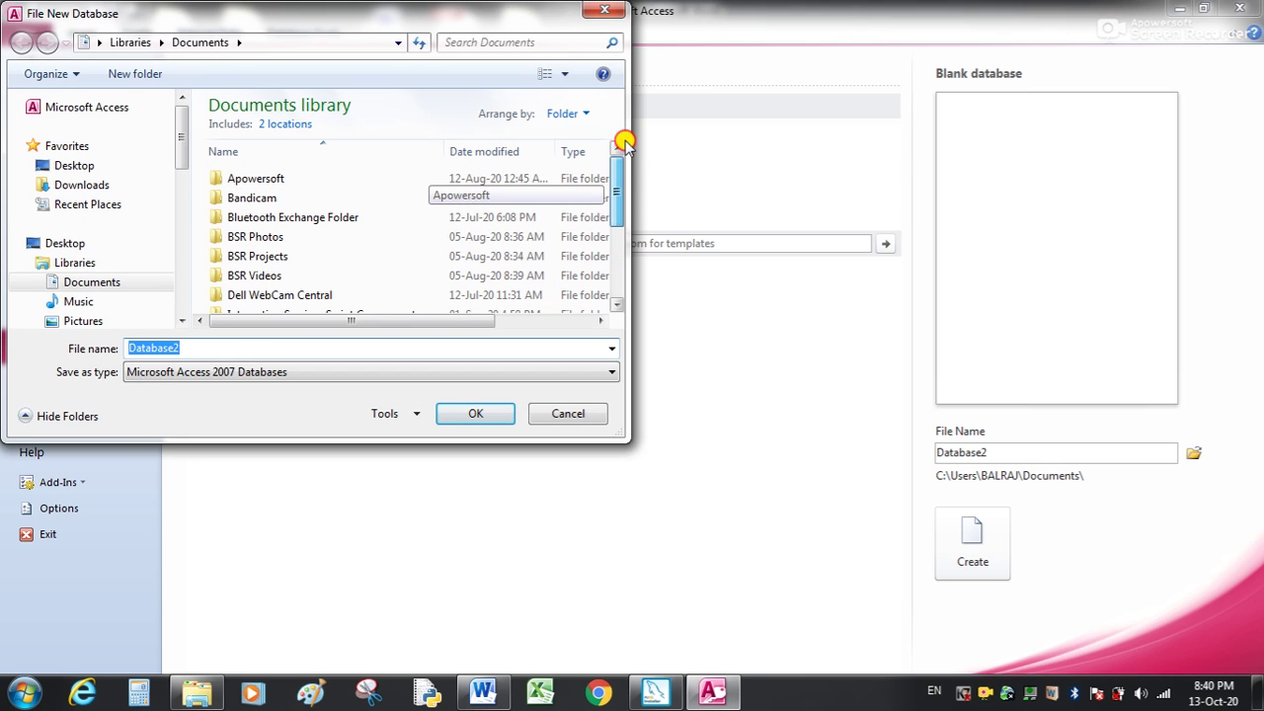
pyautogui.click(99, 43)
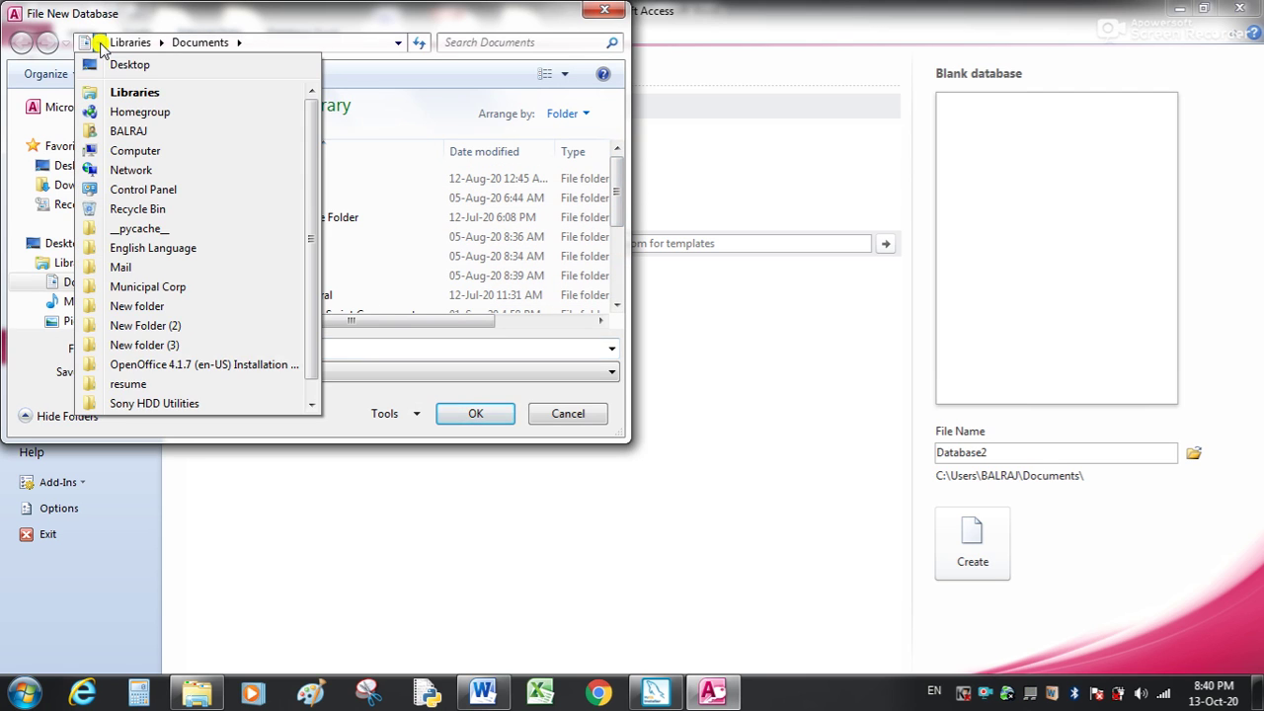
pyautogui.click(104, 65)
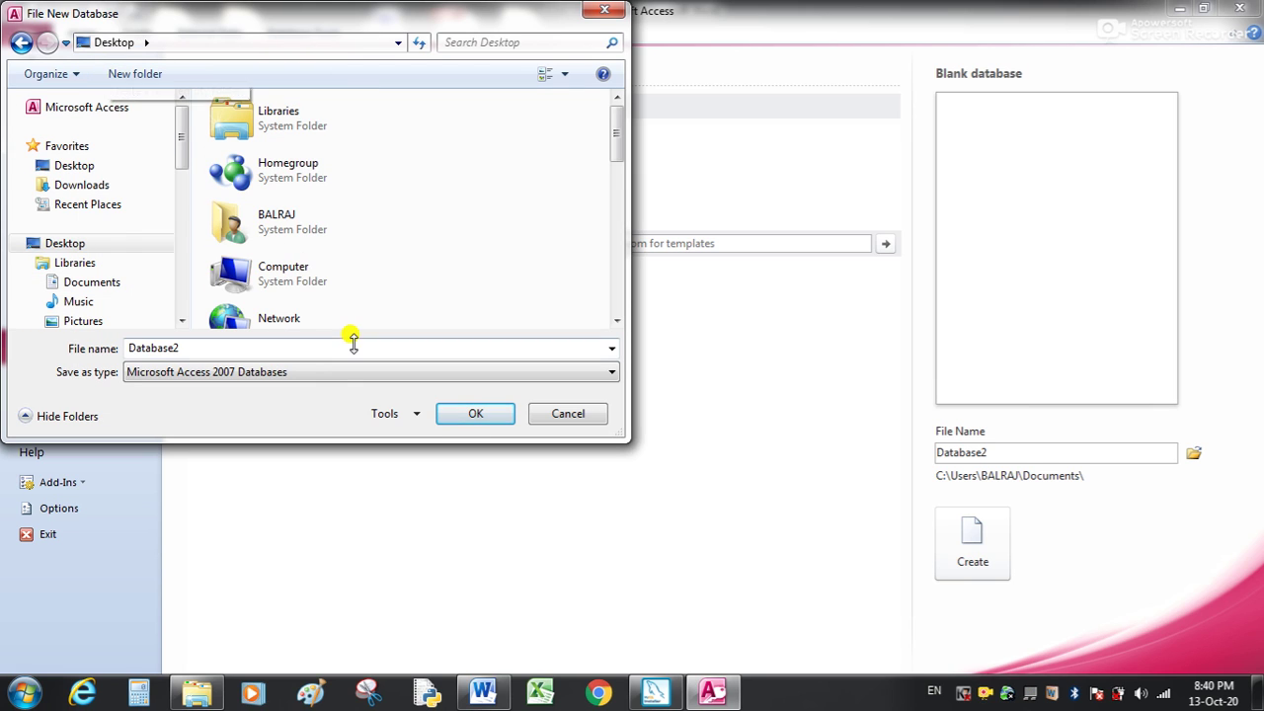
pyautogui.click(468, 418)
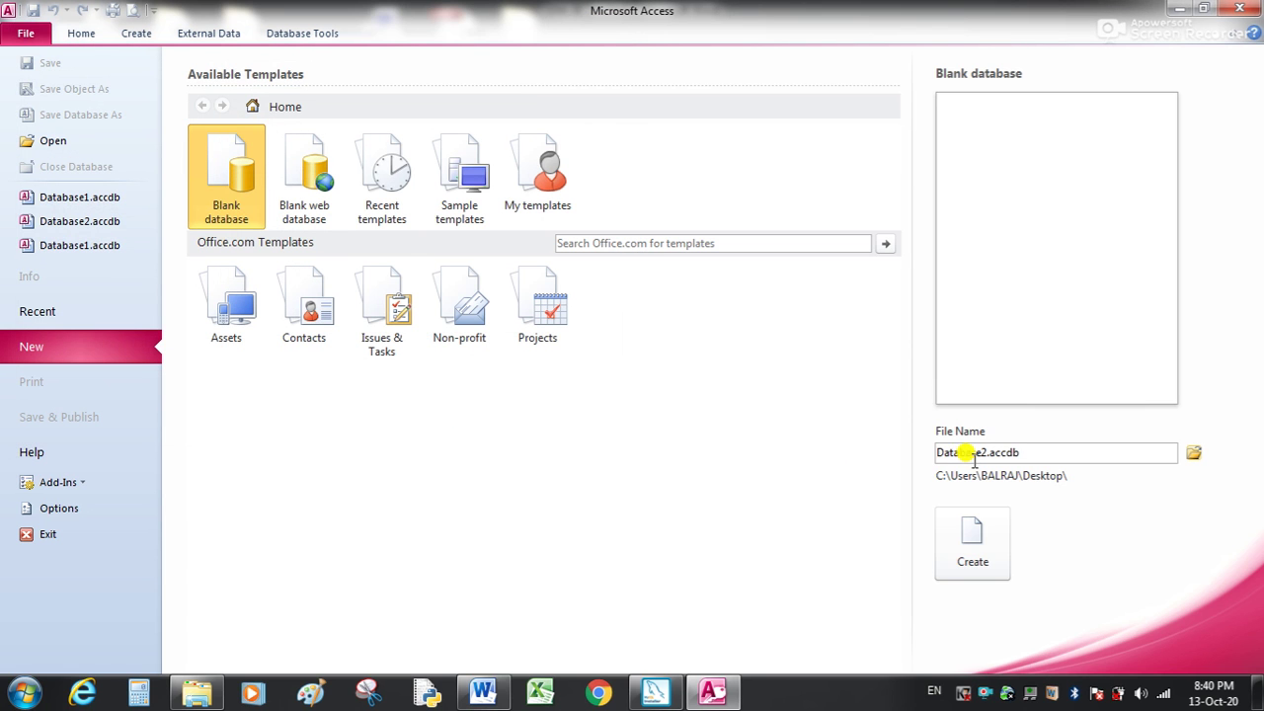
pyautogui.doubleClick(1027, 452)
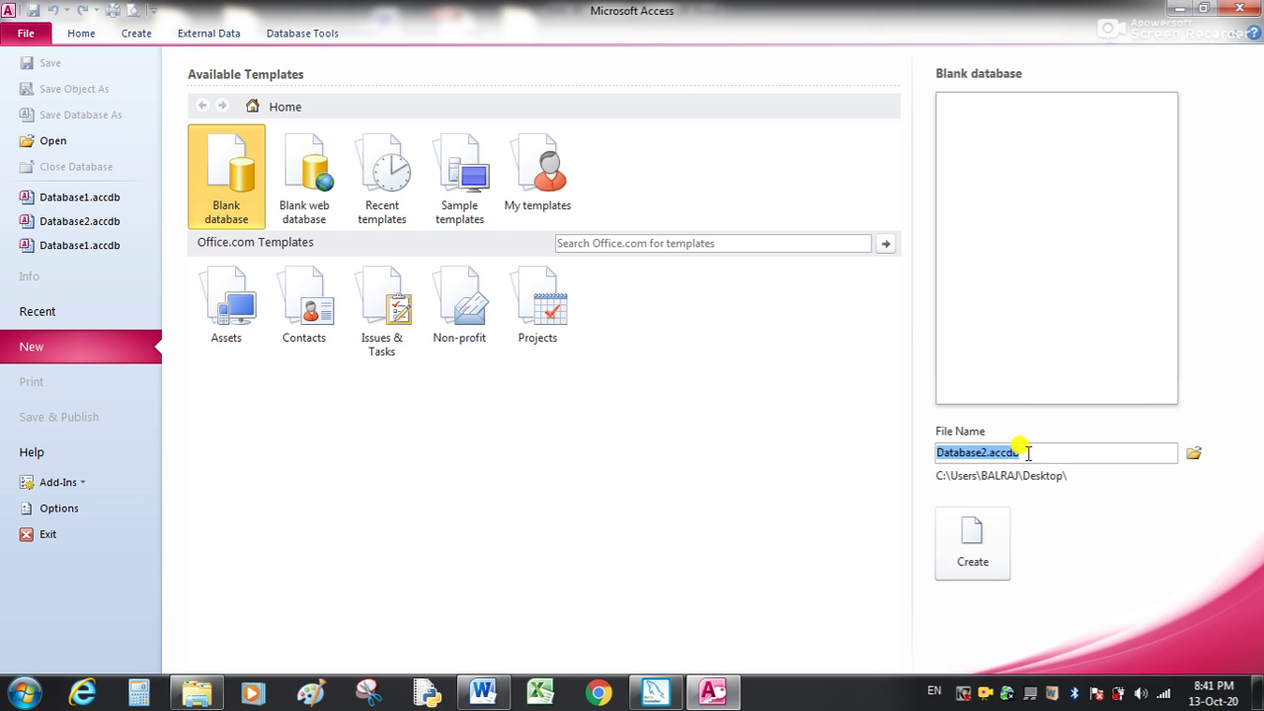
pyautogui.click(964, 553)
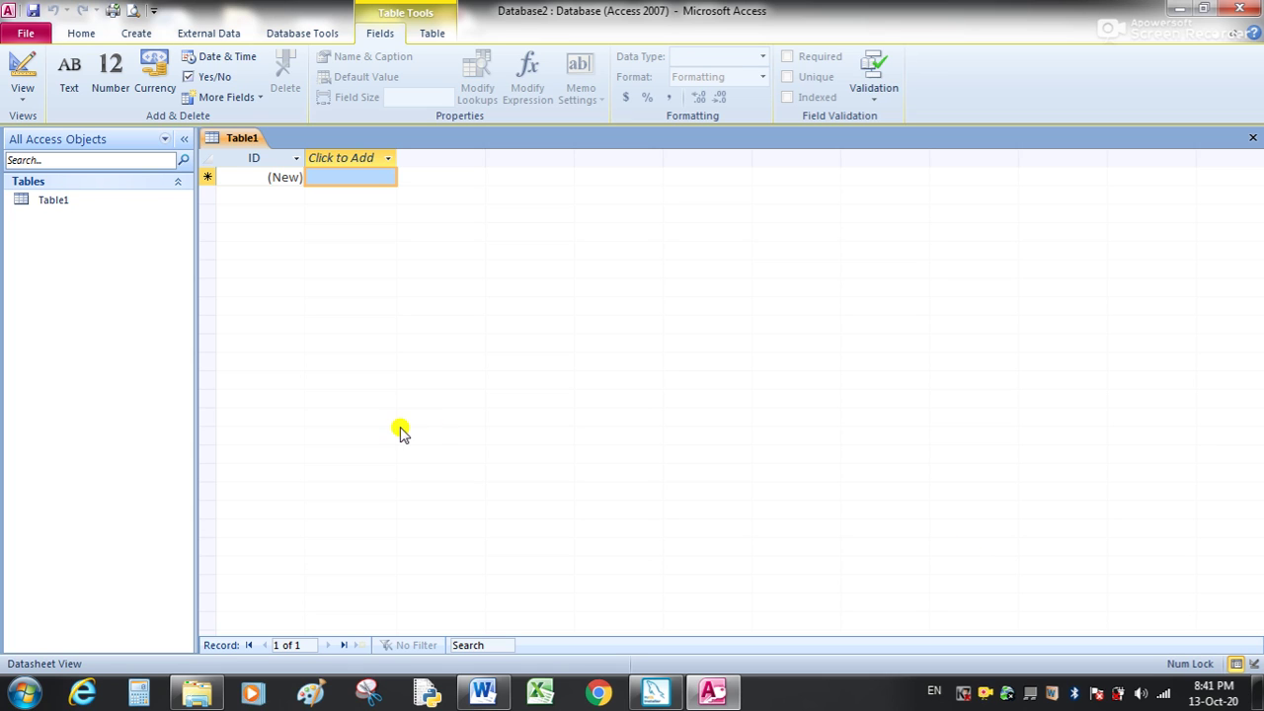
# Step: Save Table1 under the name Employee and open it in Design View
pyautogui.click(52, 203)
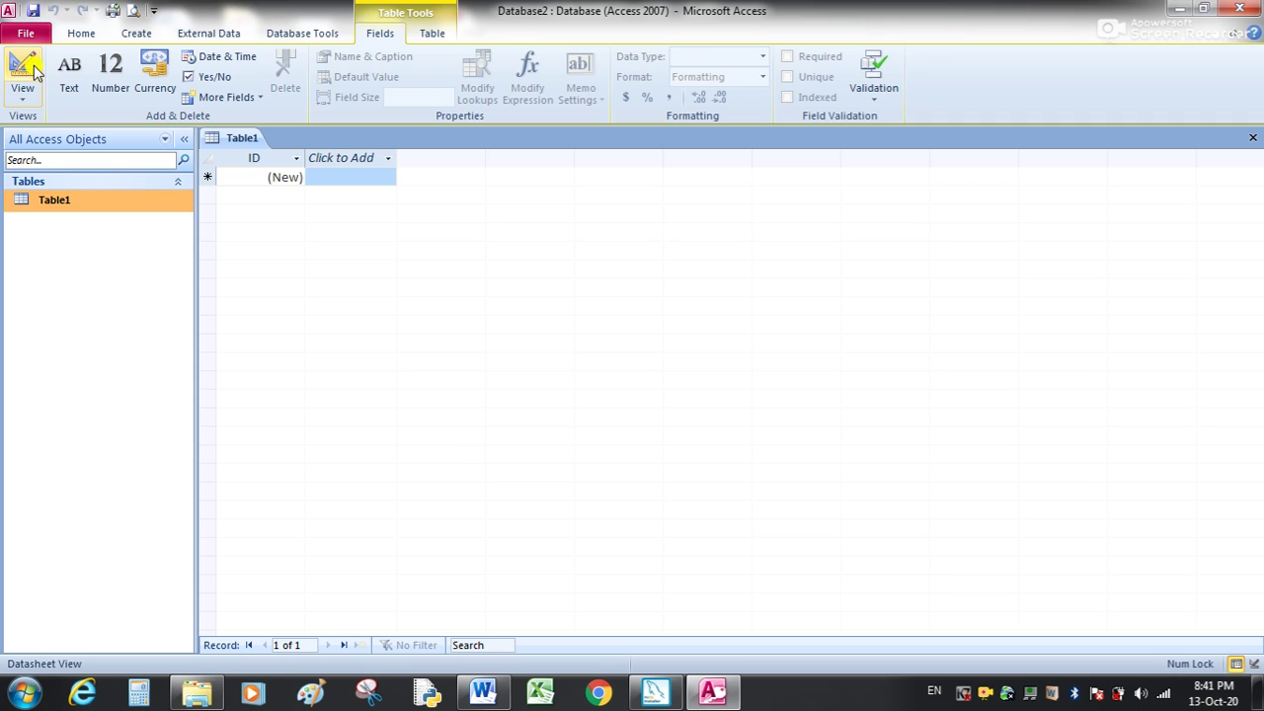
pyautogui.click(33, 14)
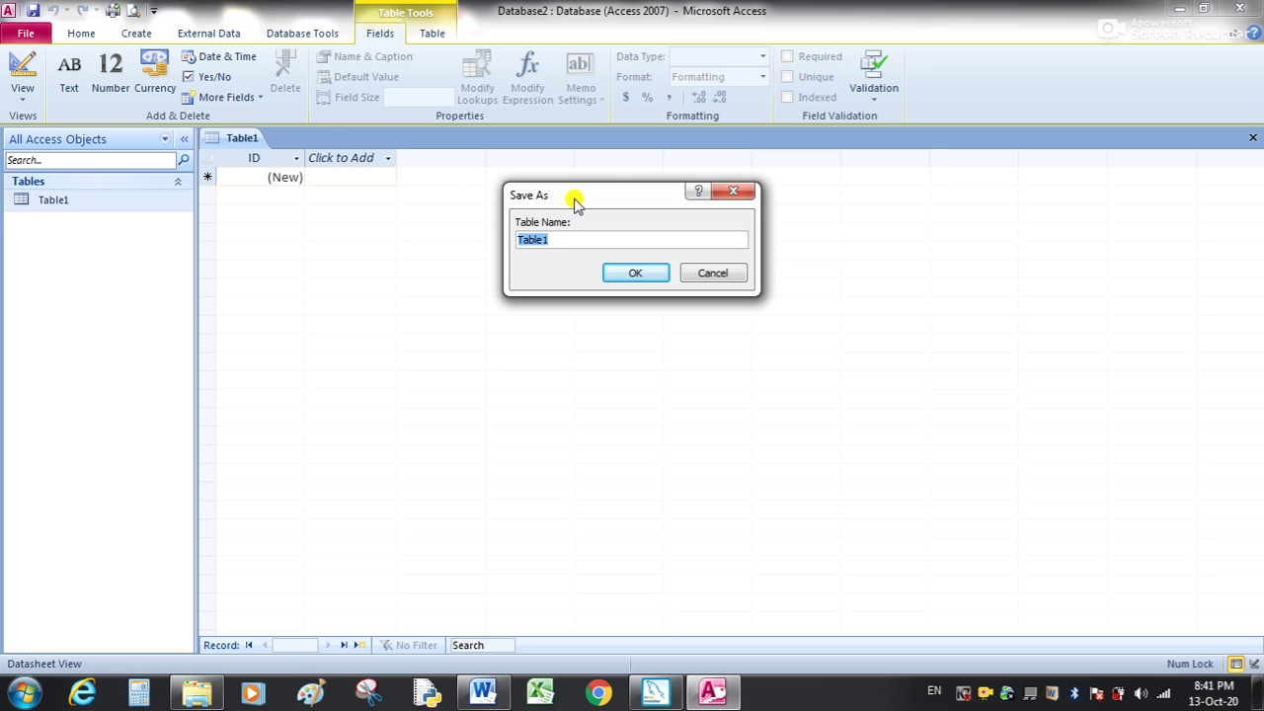
pyautogui.moveTo(573, 199); pyautogui.dragTo(586, 251)
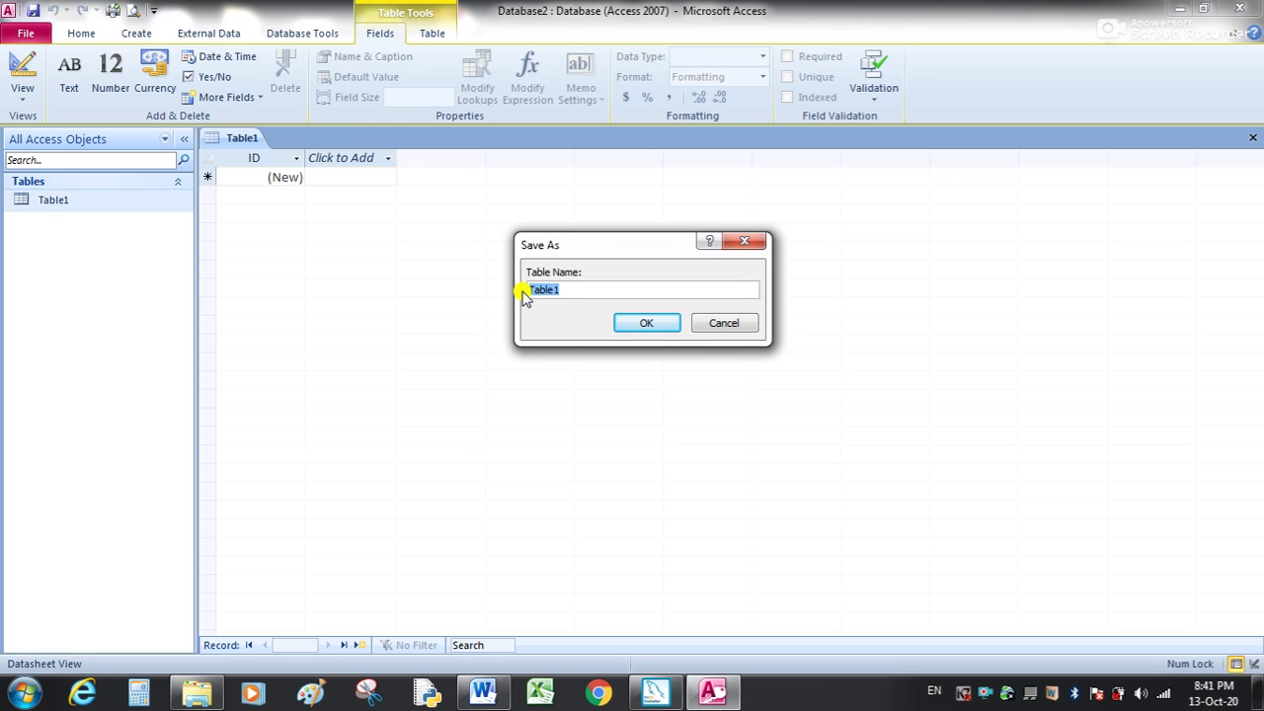
pyautogui.write('Employee')
pyautogui.click(644, 329)
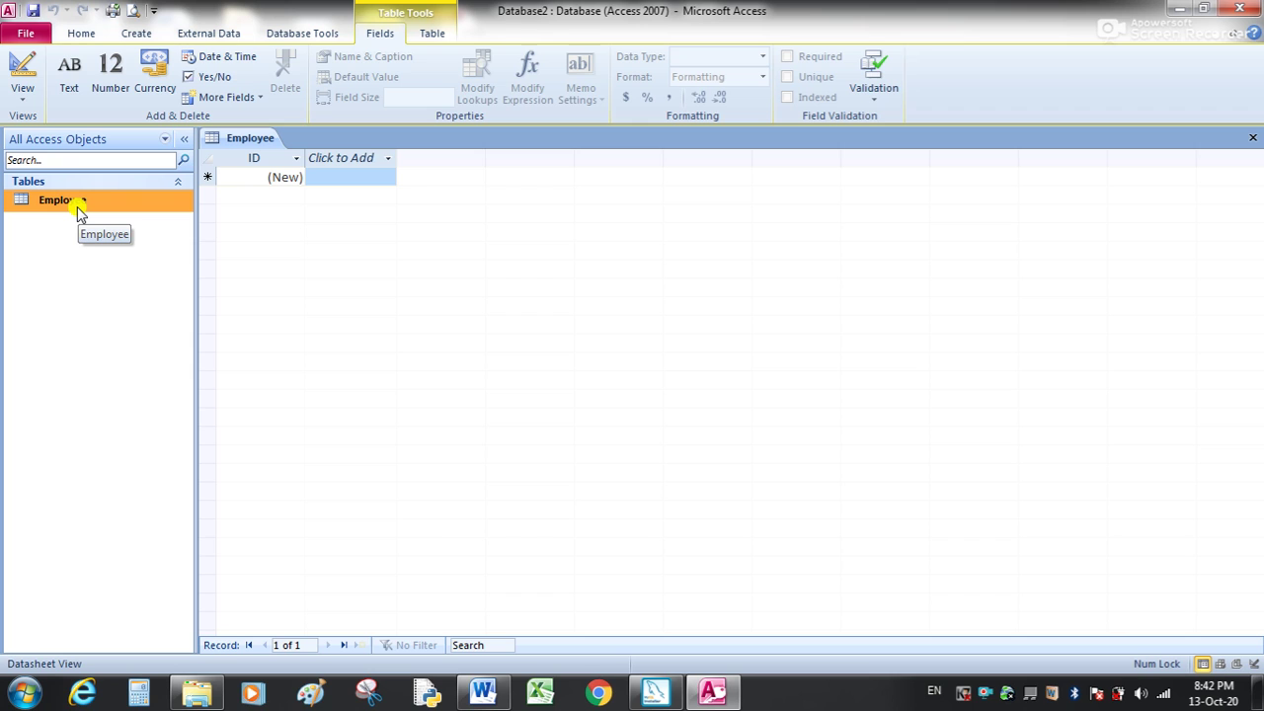
pyautogui.rightClick(79, 211)
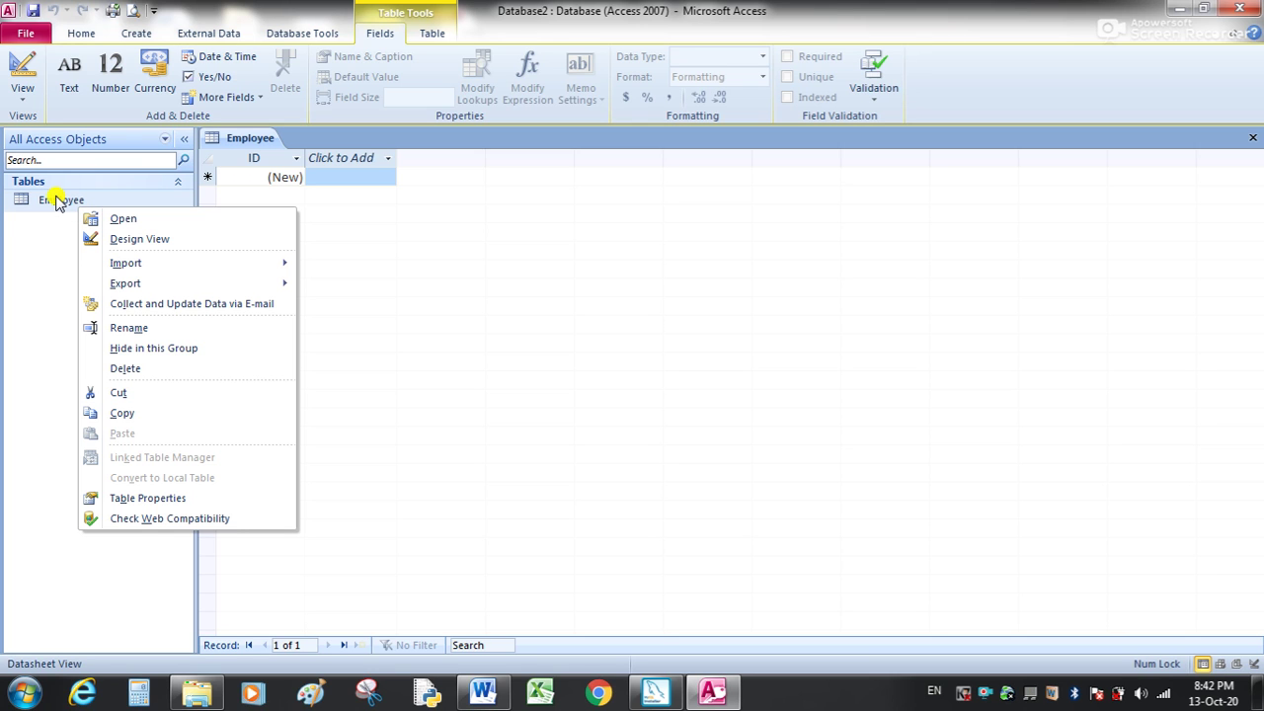
pyautogui.click(133, 242)
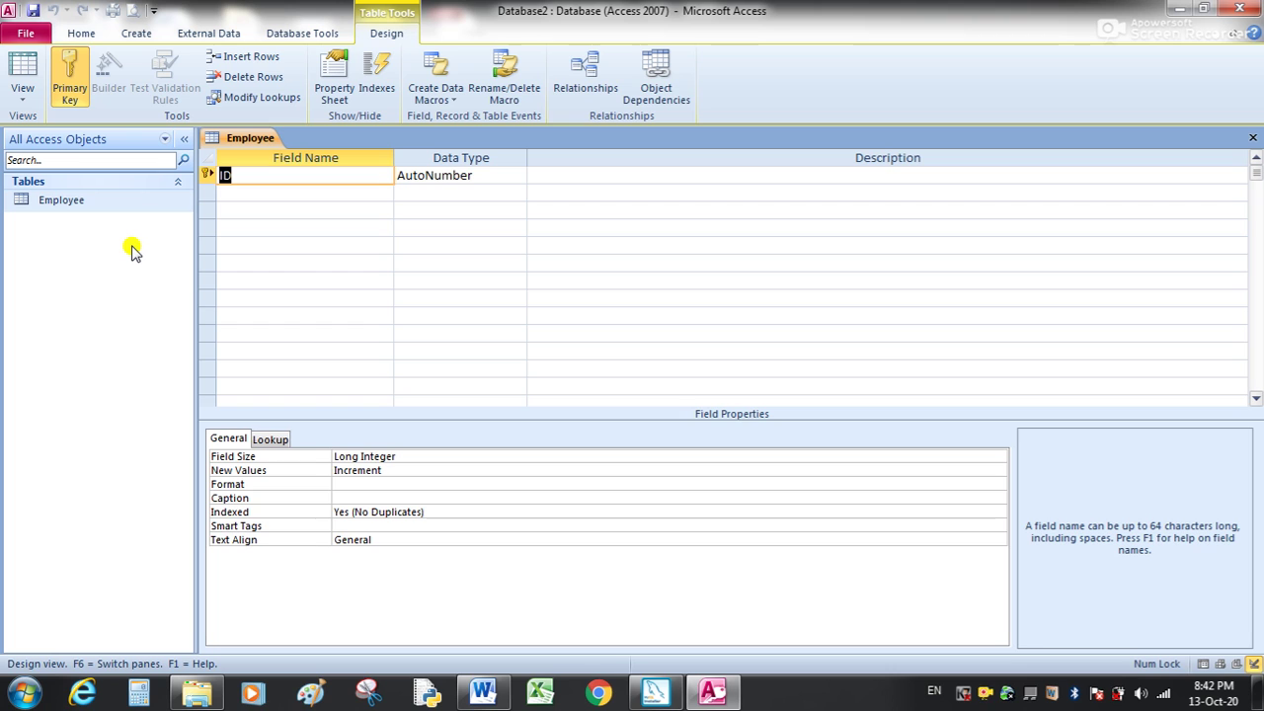
pyautogui.rightClick(103, 204)
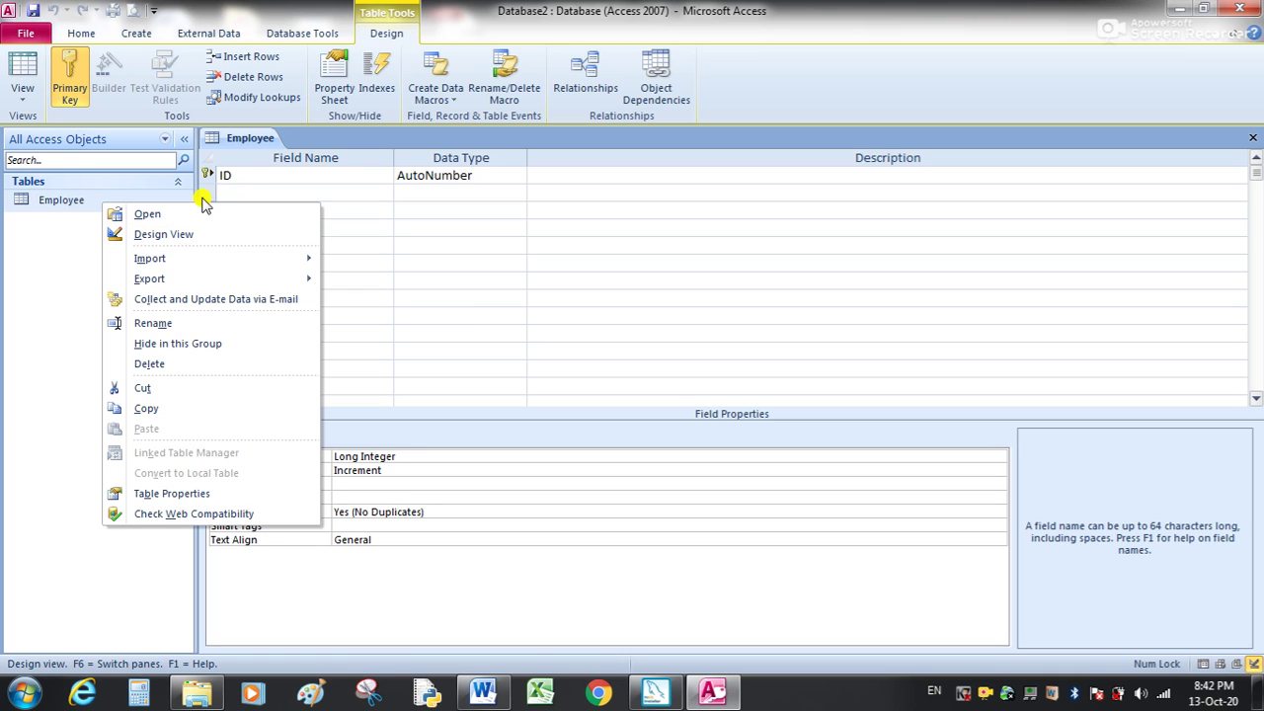
pyautogui.click(389, 42)
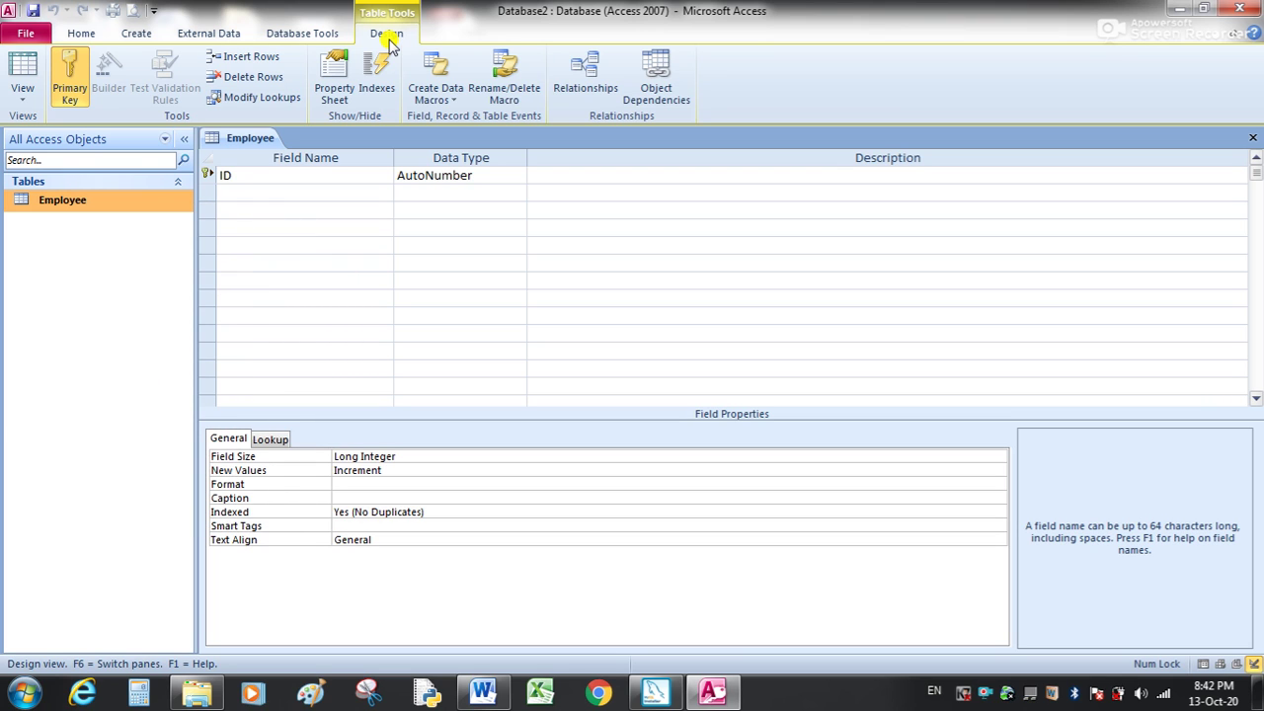
pyautogui.click(23, 94)
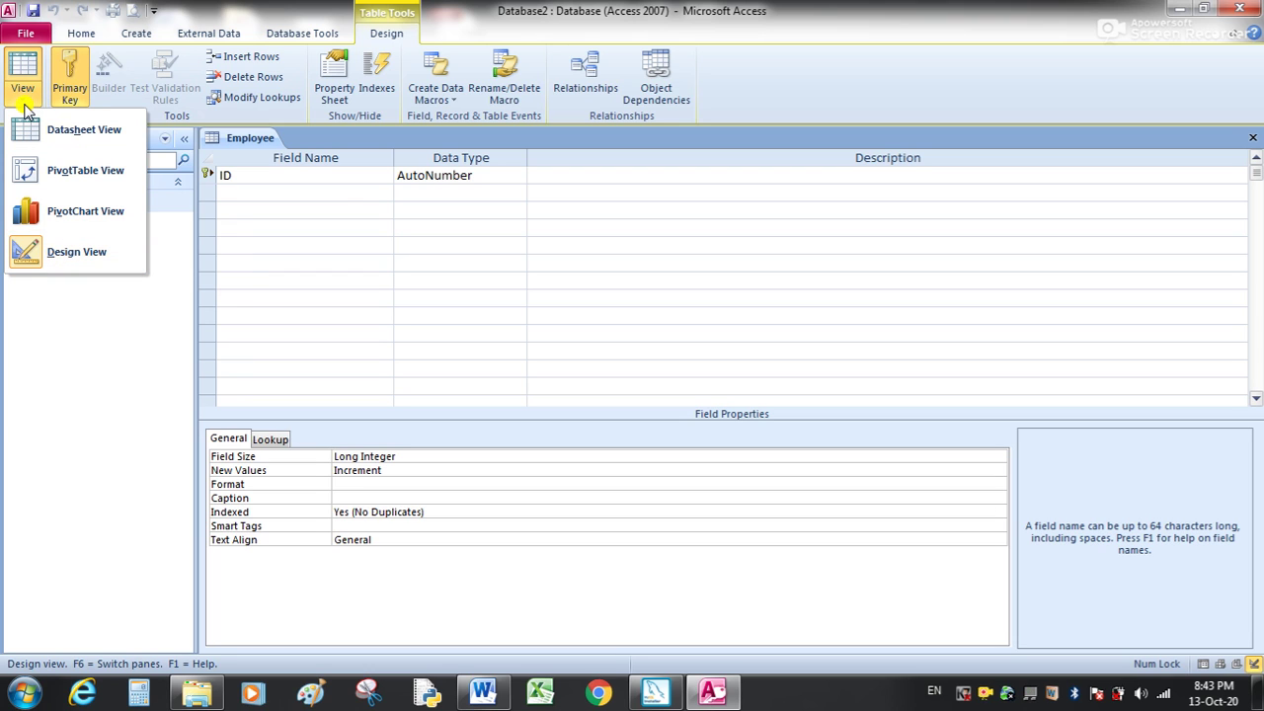
pyautogui.click(79, 310)
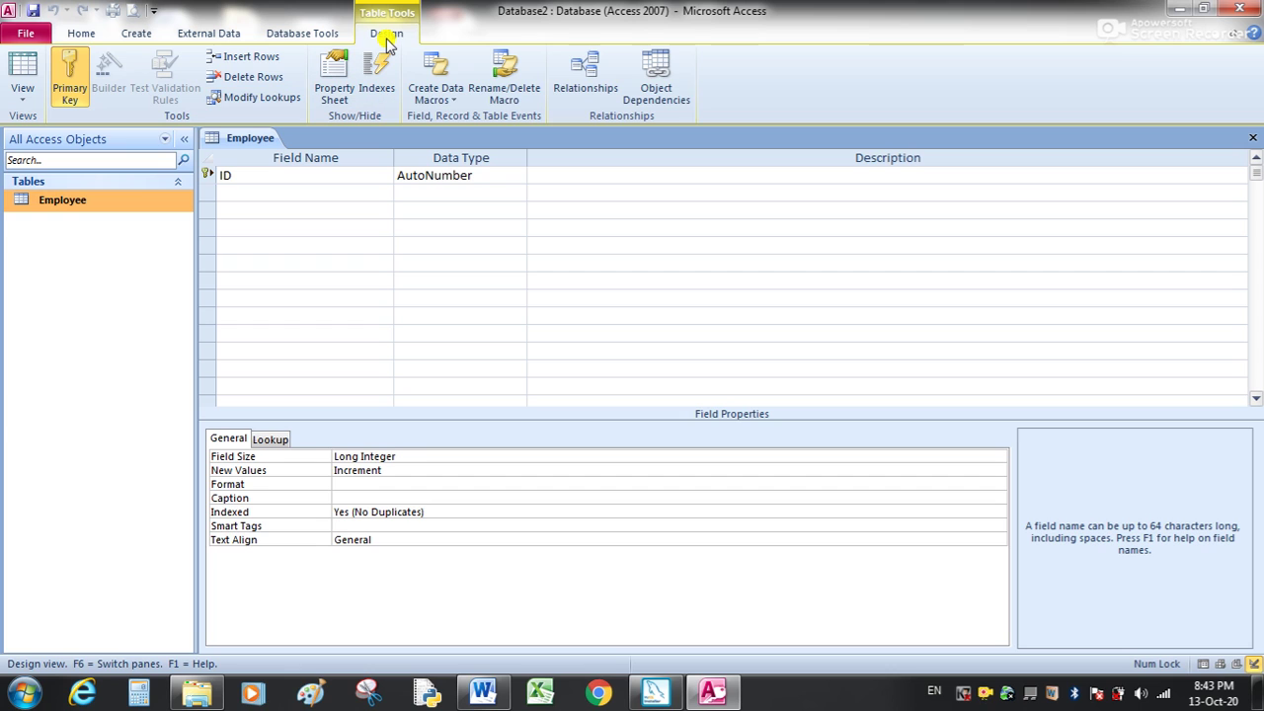
pyautogui.click(24, 95)
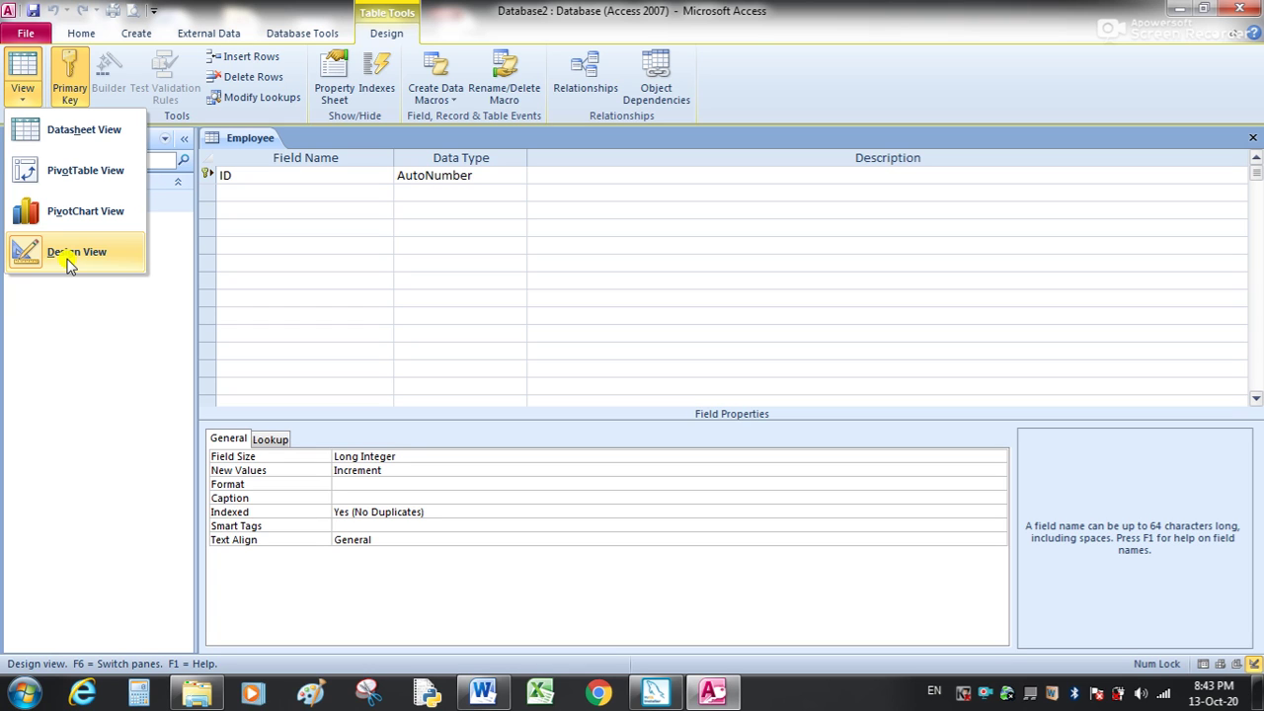
pyautogui.click(109, 310)
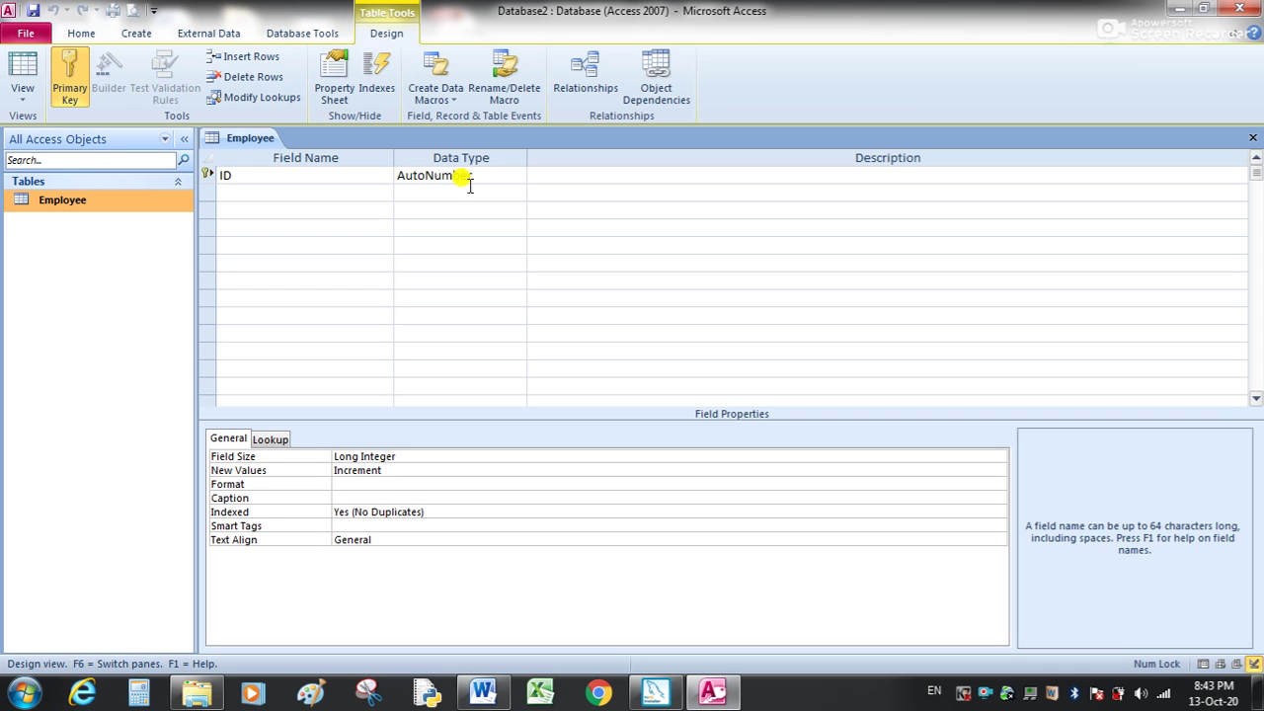
# Step: Add a field named Empname with the Text data type below the ID field of the Employee table
pyautogui.click(381, 194)
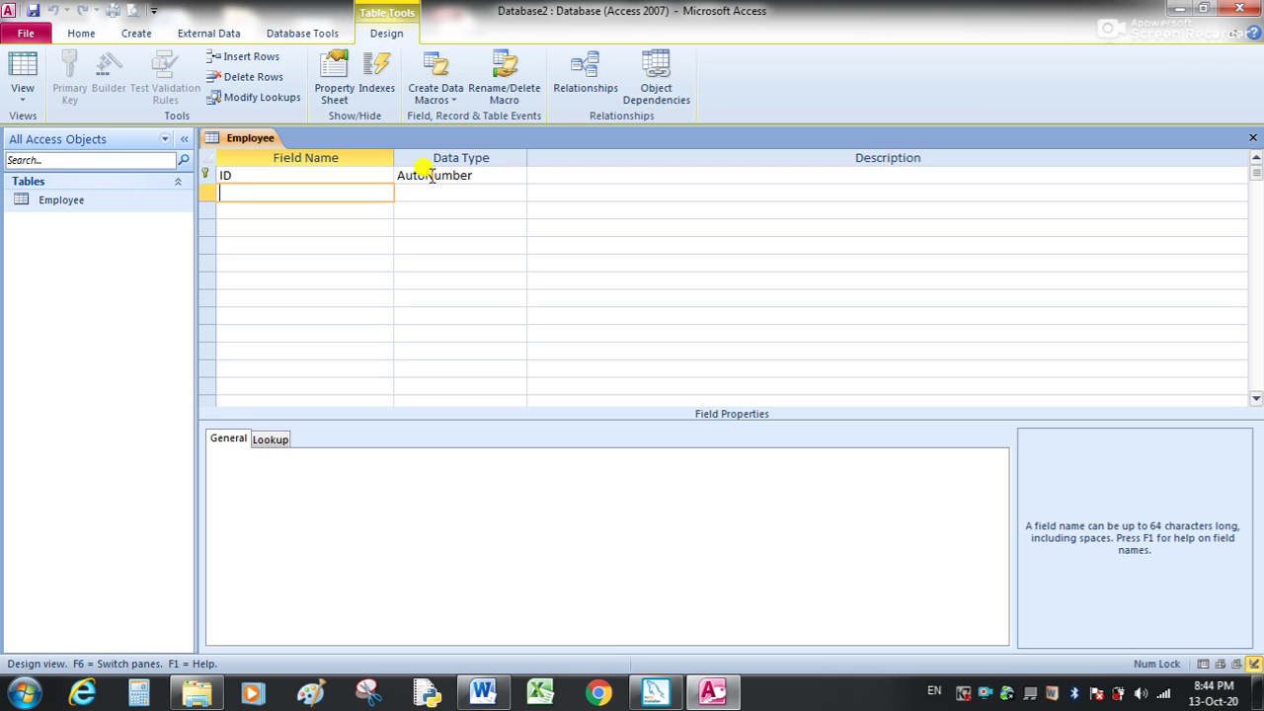
pyautogui.write('Empname')
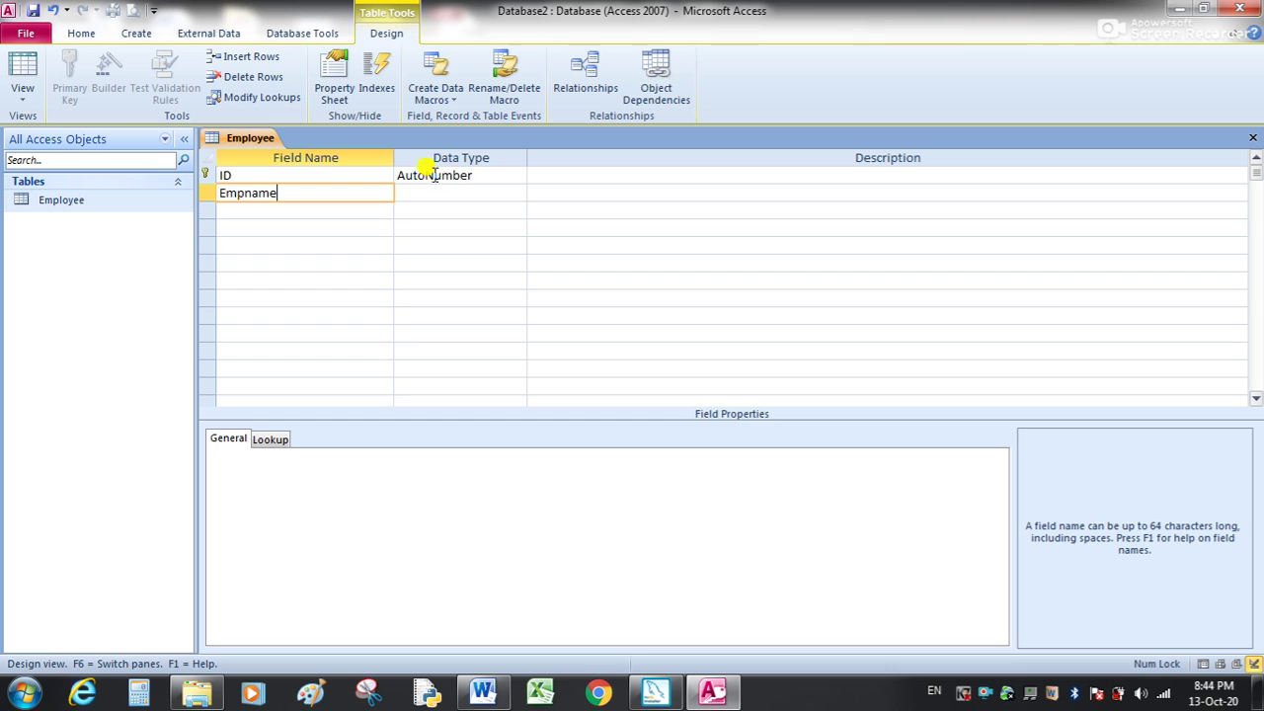
pyautogui.click(485, 197)
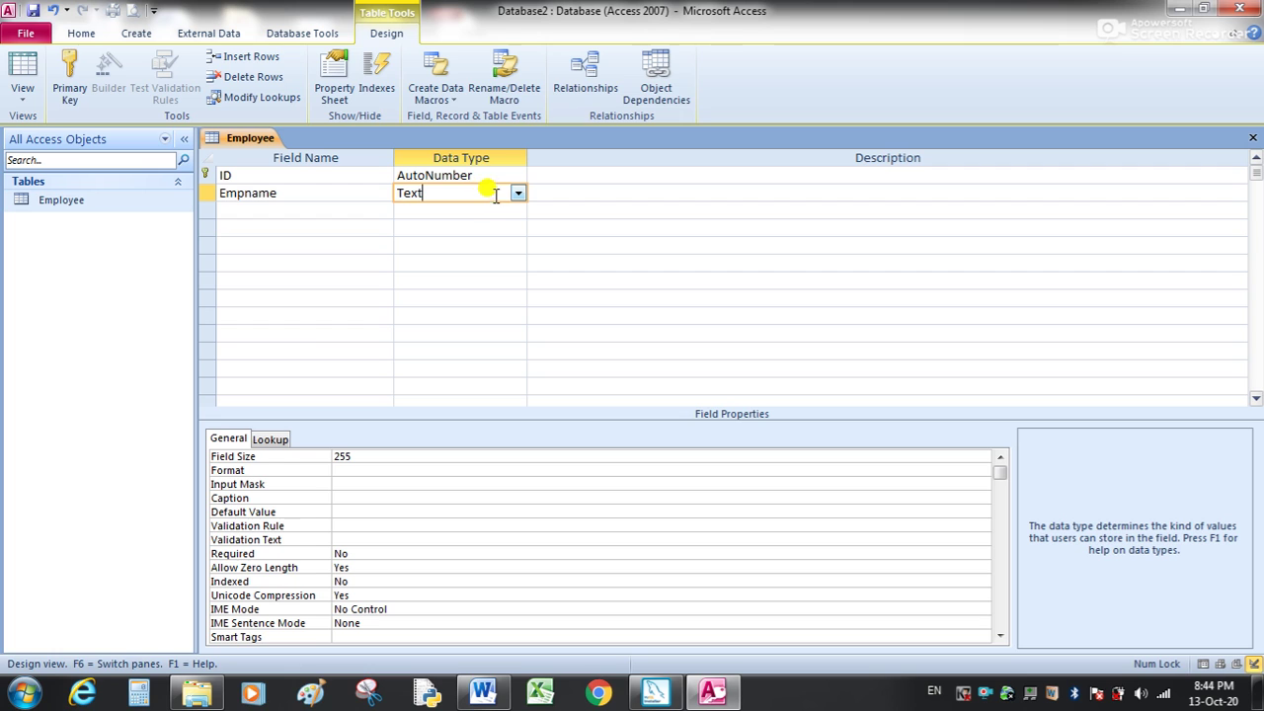
# Step: Keep Text as the Empname field's data type and add an Empid field with the Number data type
pyautogui.click(519, 194)
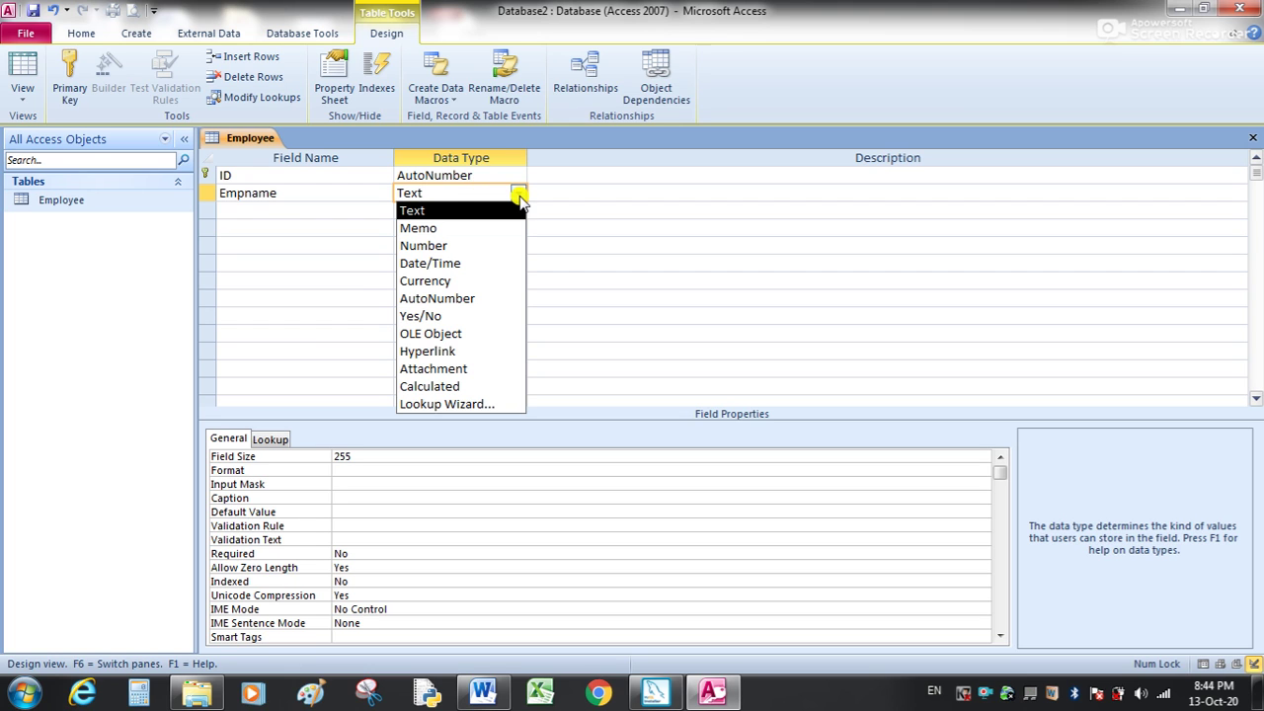
pyautogui.click(470, 208)
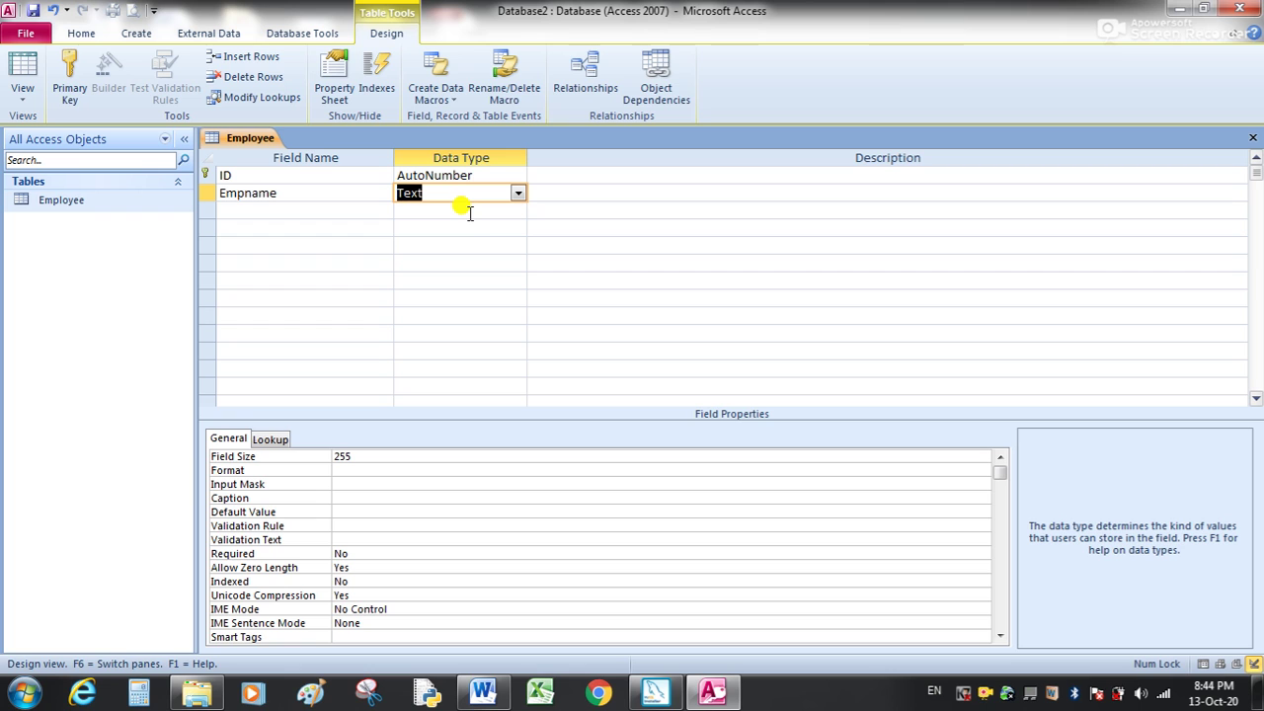
pyautogui.click(324, 209)
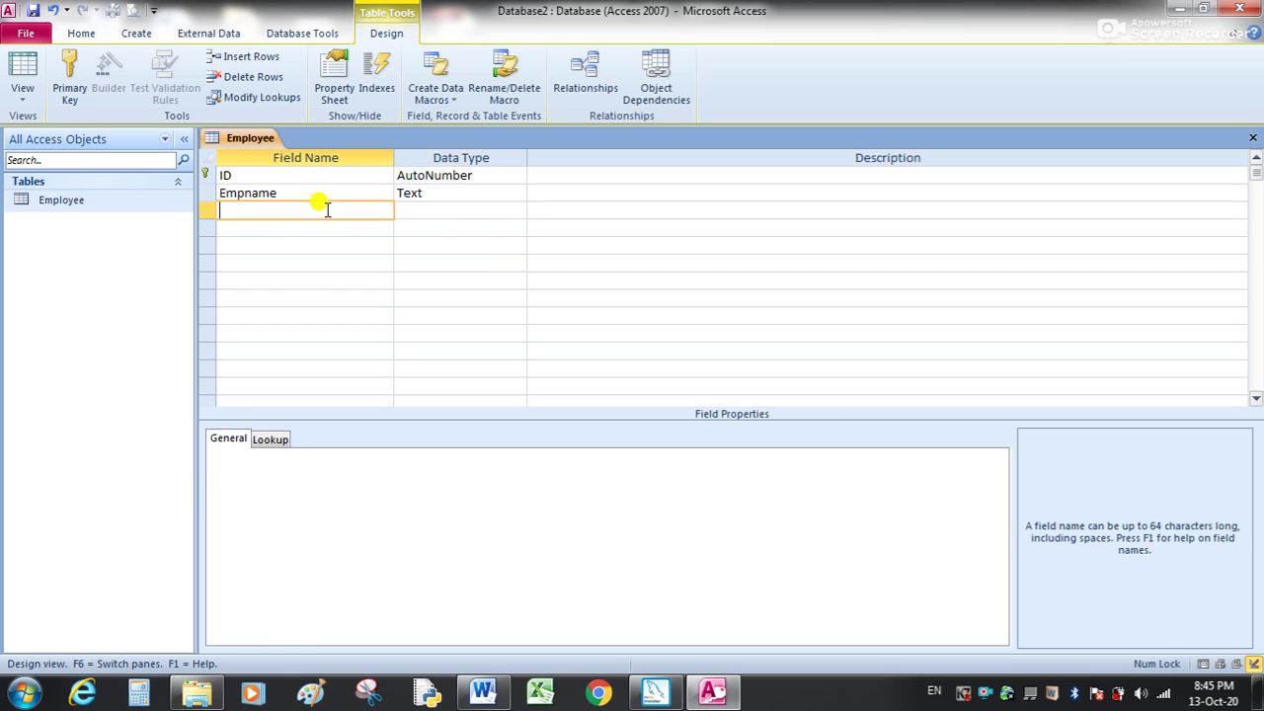
pyautogui.write('Empid')
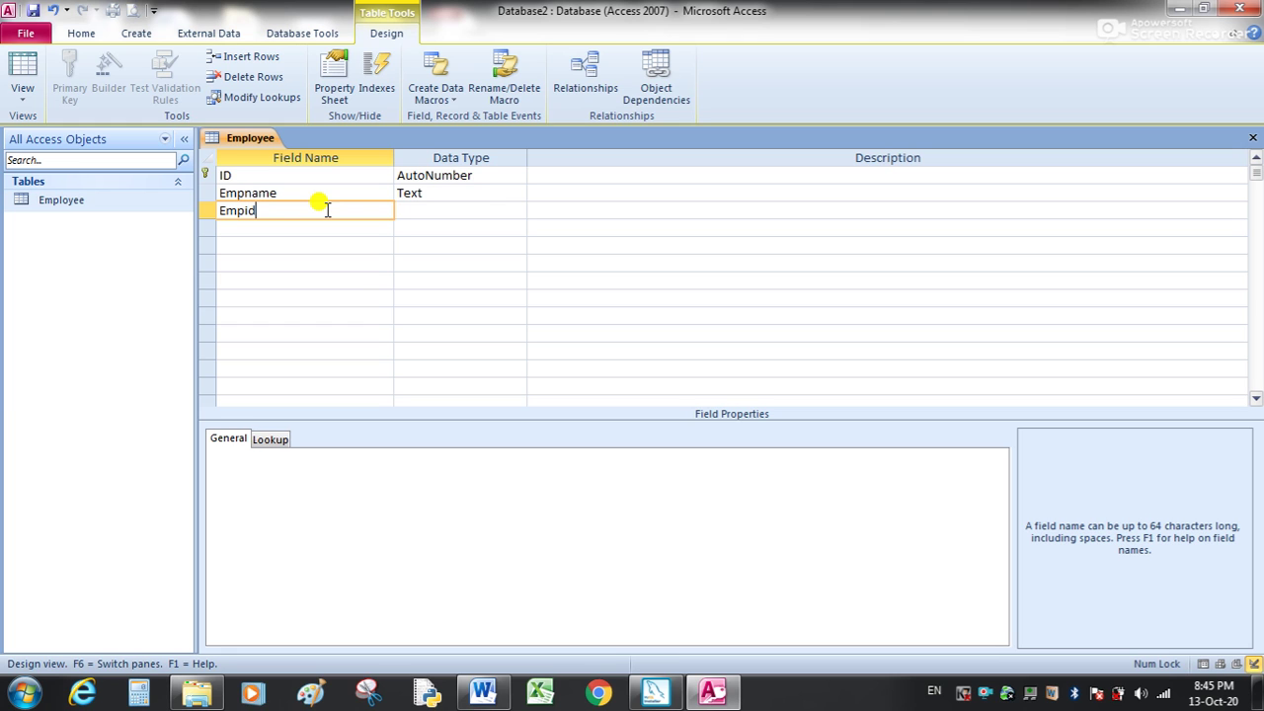
pyautogui.click(444, 211)
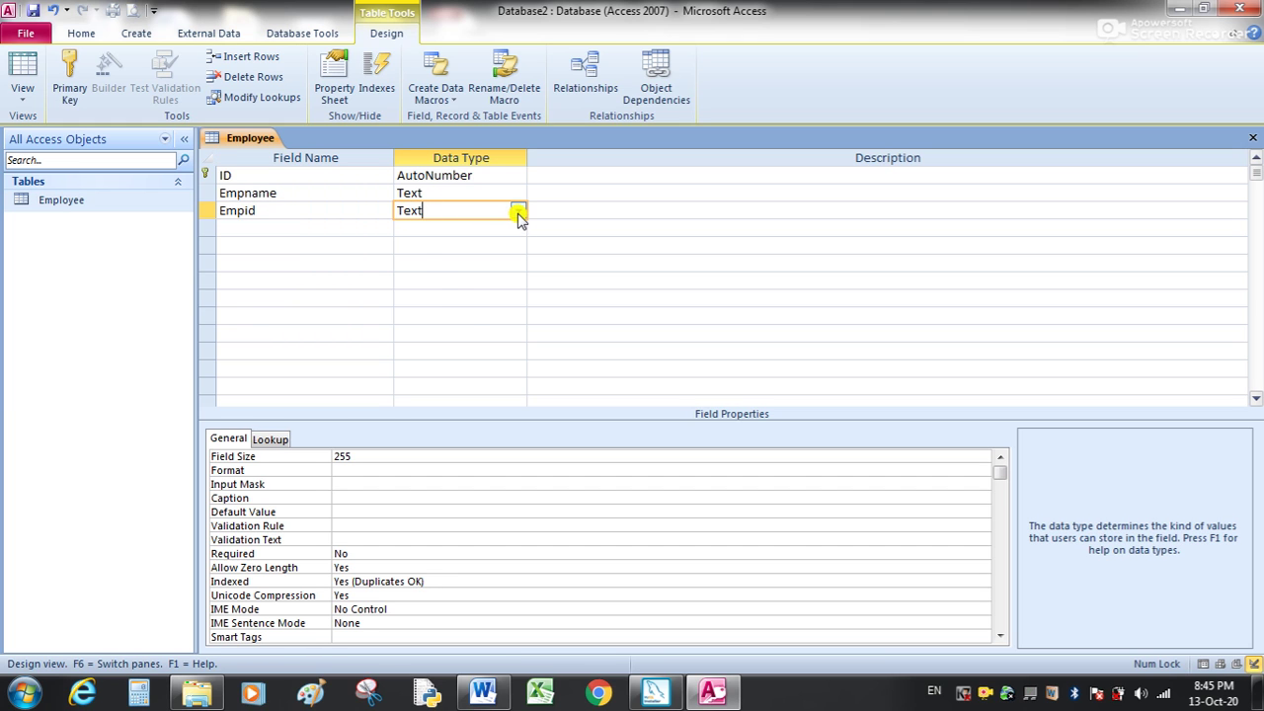
pyautogui.click(517, 212)
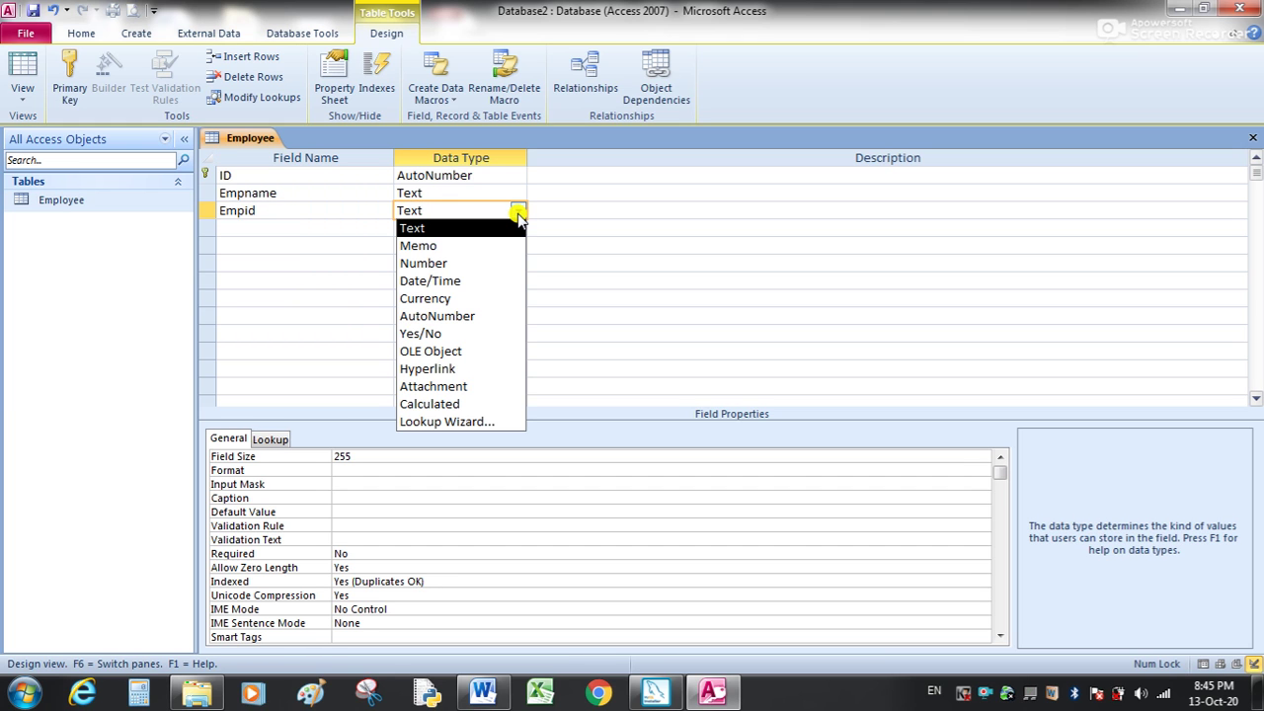
pyautogui.click(471, 263)
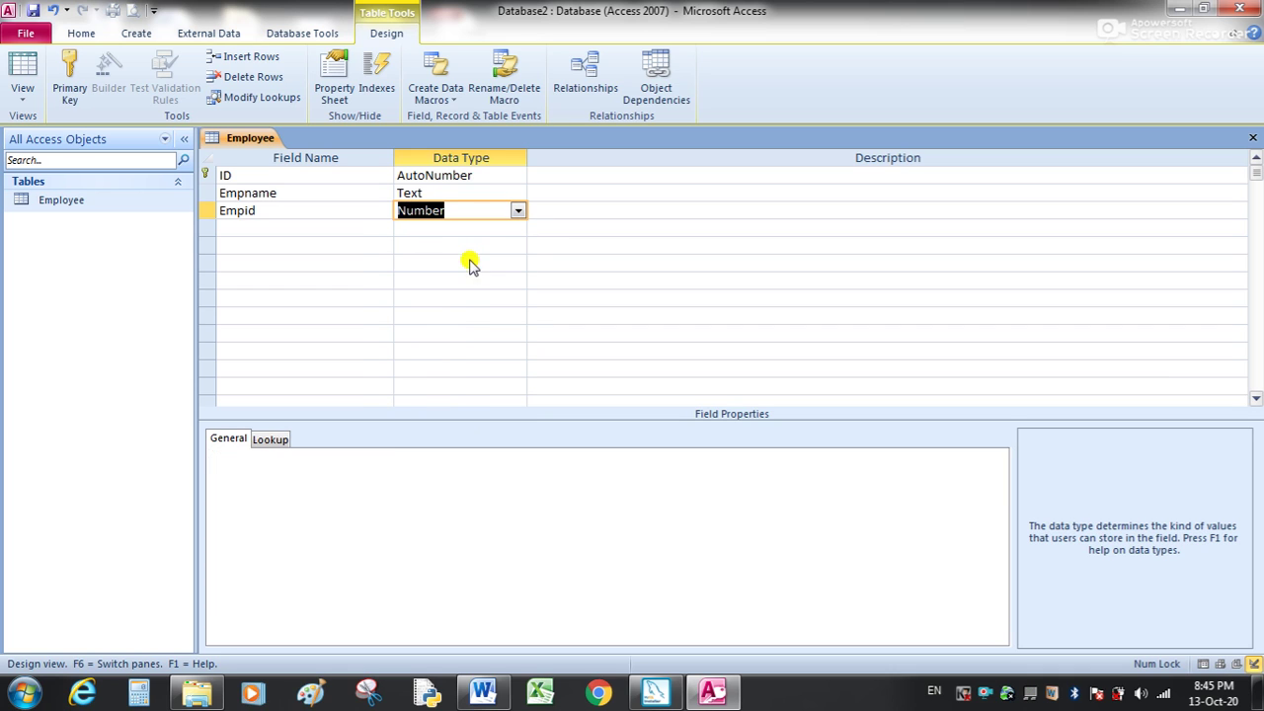
# Step: Add a field named Empsal with the Number data type below Empid
pyautogui.click(296, 229)
pyautogui.write('Empsdal')
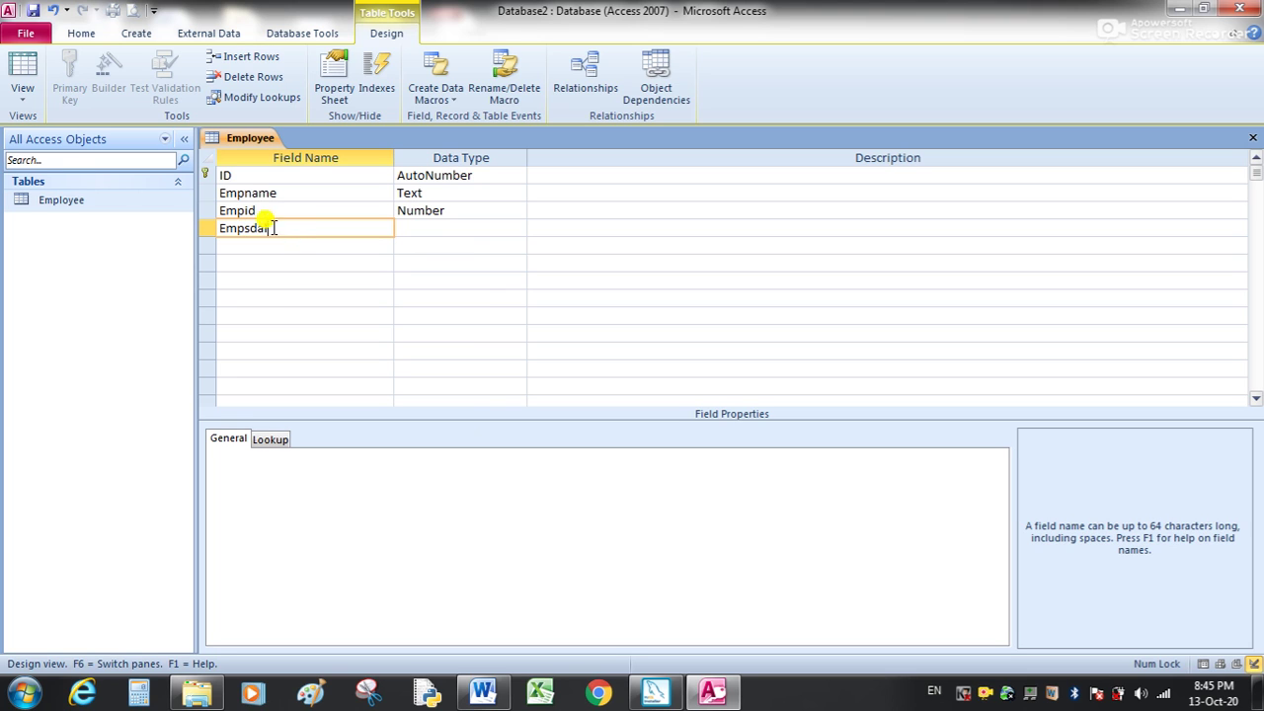
pyautogui.press('BackSpace')
pyautogui.press('BackSpace')
pyautogui.press('BackSpace')
pyautogui.write('al')
pyautogui.click(398, 230)
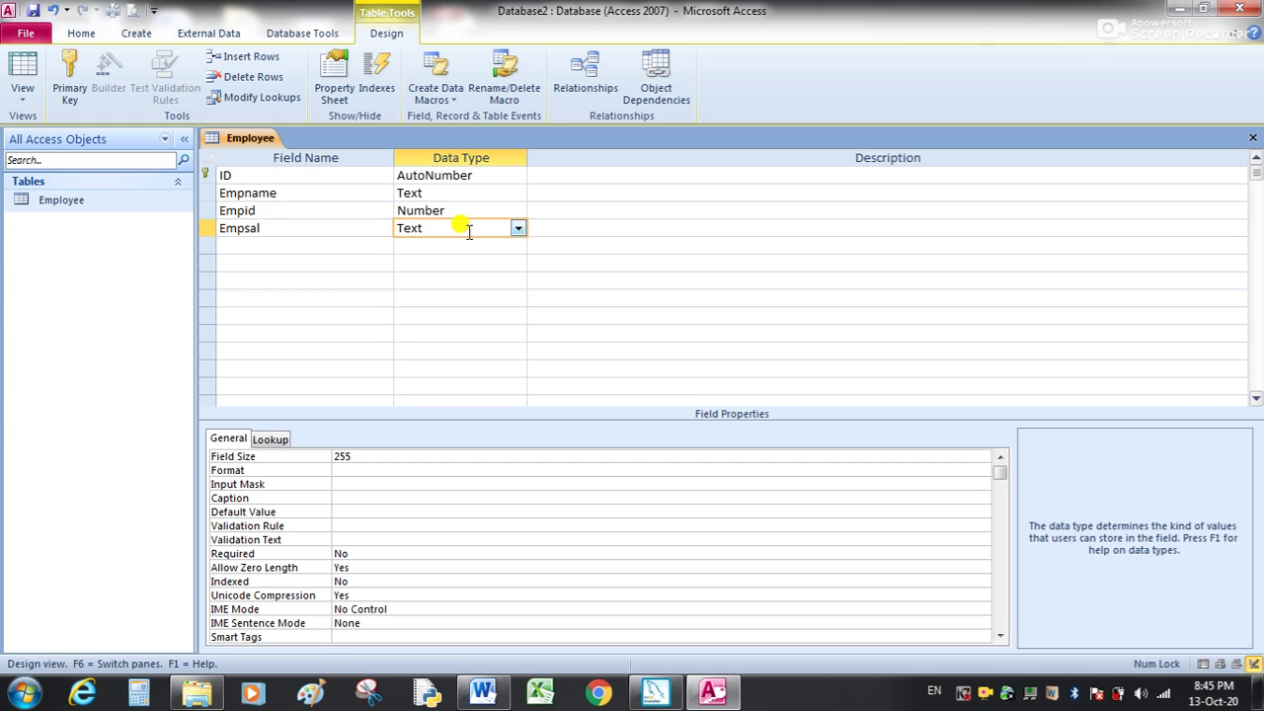
pyautogui.click(518, 229)
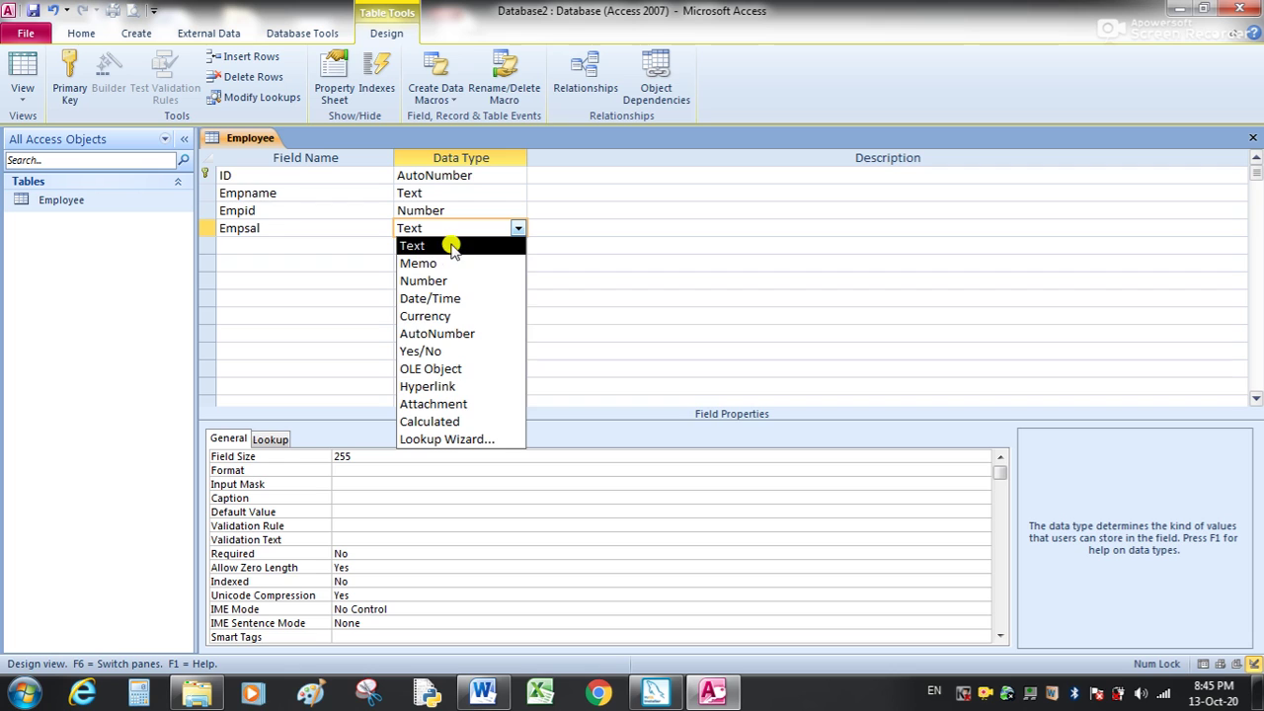
pyautogui.click(446, 282)
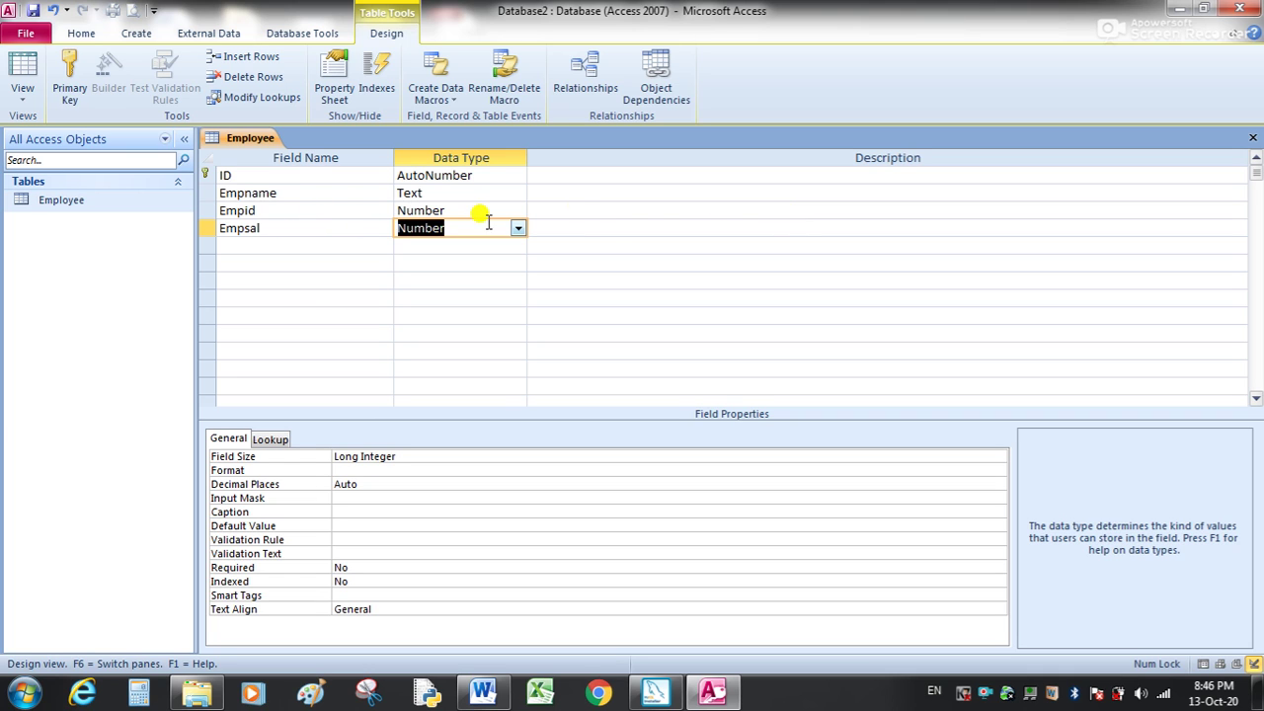
pyautogui.click(612, 228)
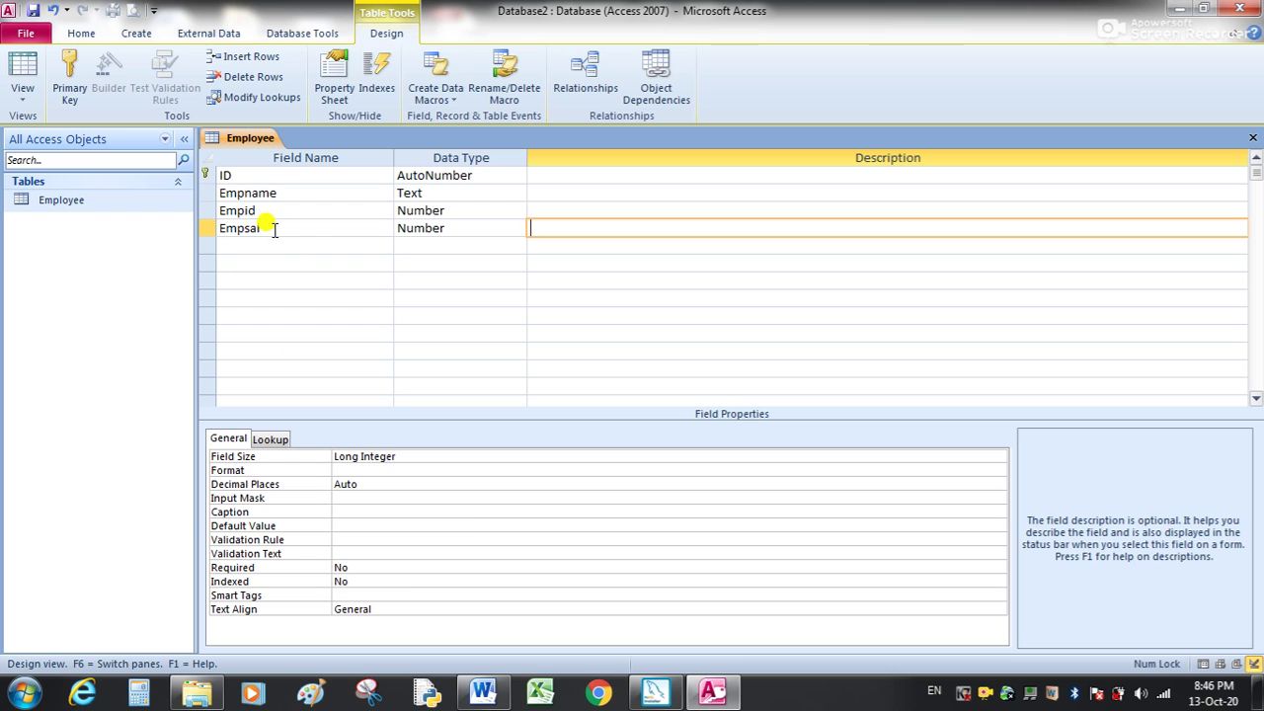
pyautogui.click(429, 295)
pyautogui.click(268, 300)
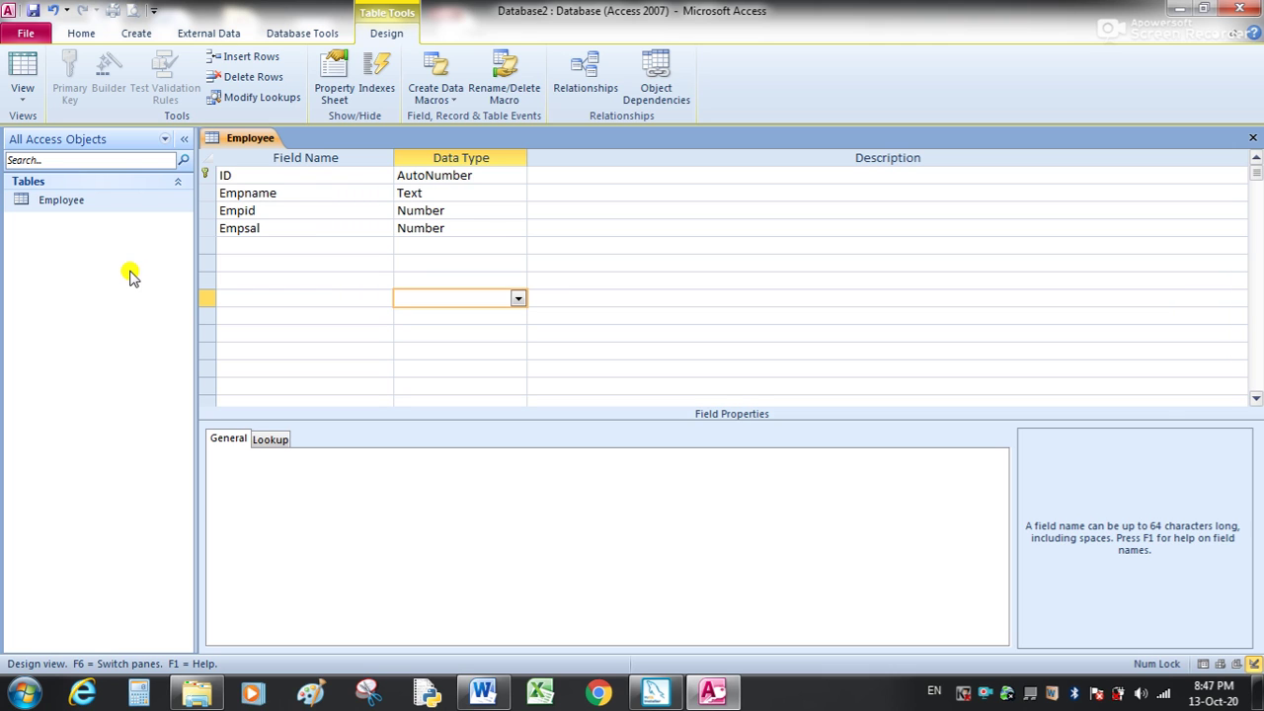
# Step: Open the Employee table in Datasheet View, saving its design changes
pyautogui.click(79, 205)
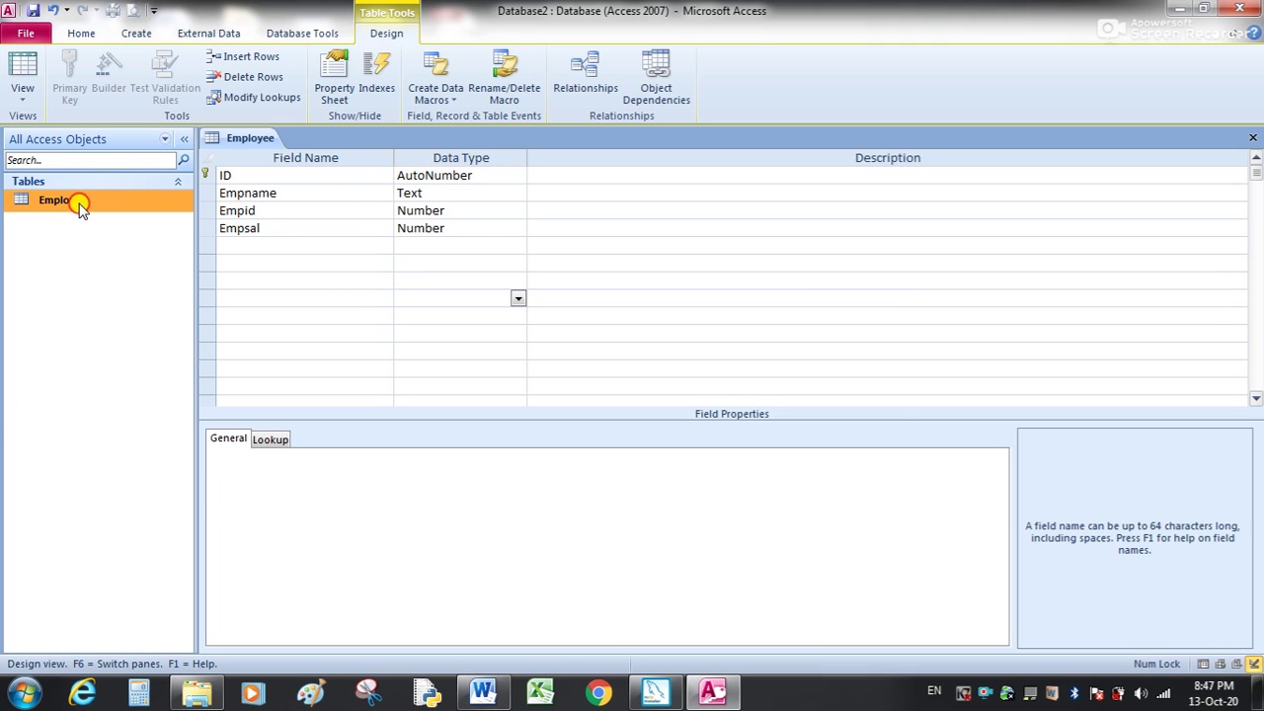
pyautogui.doubleClick(79, 205)
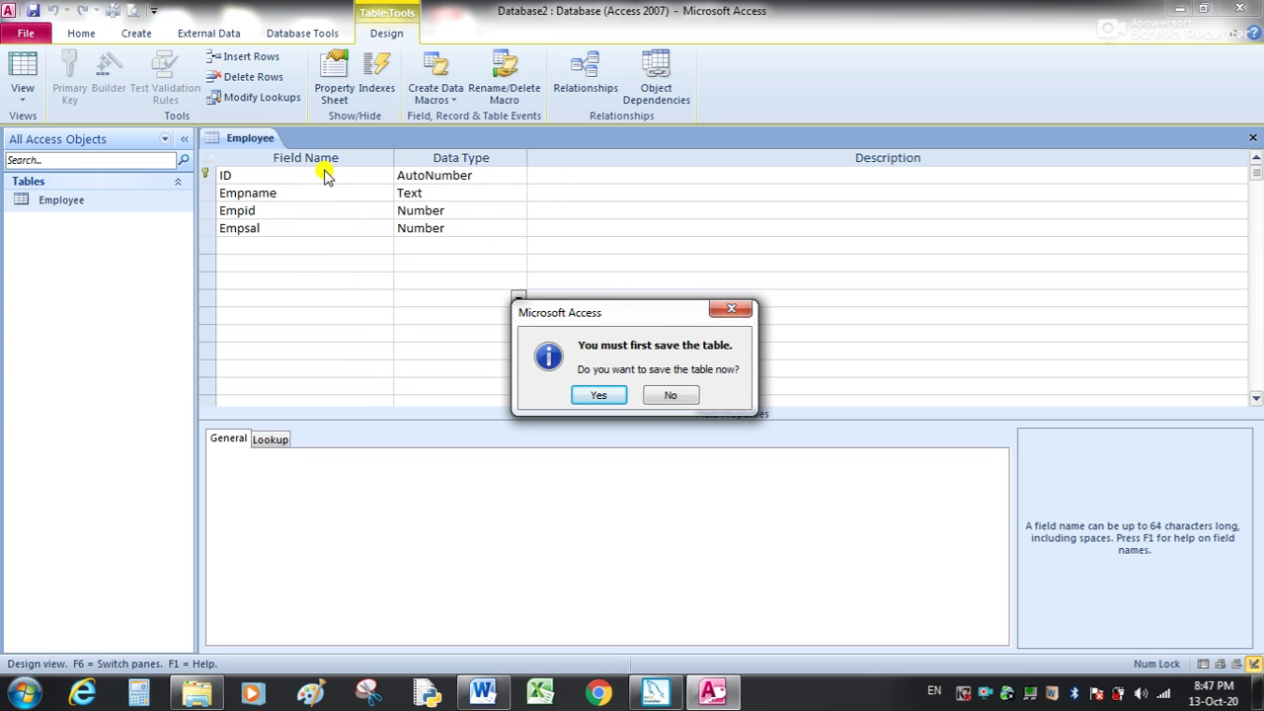
pyautogui.click(599, 394)
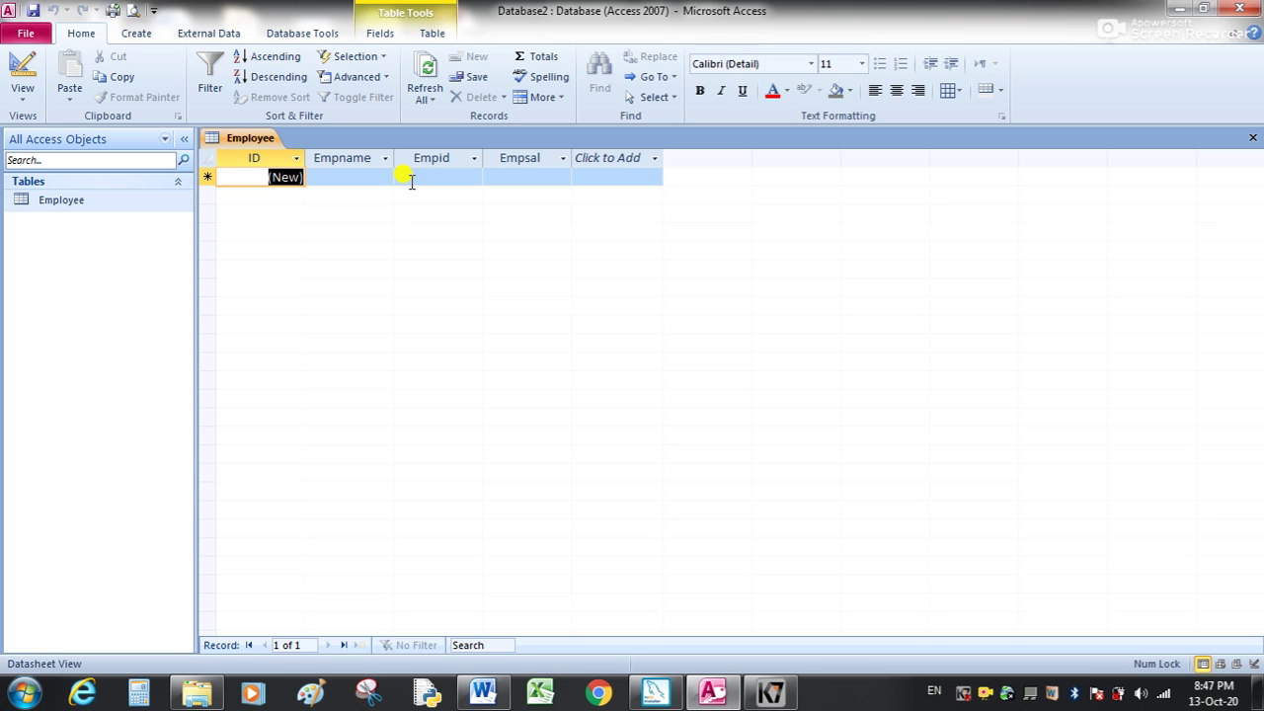
# Step: Enter the first Employee record with the employee's name, Empid 101 and Empsal 20000
pyautogui.press('Tab')
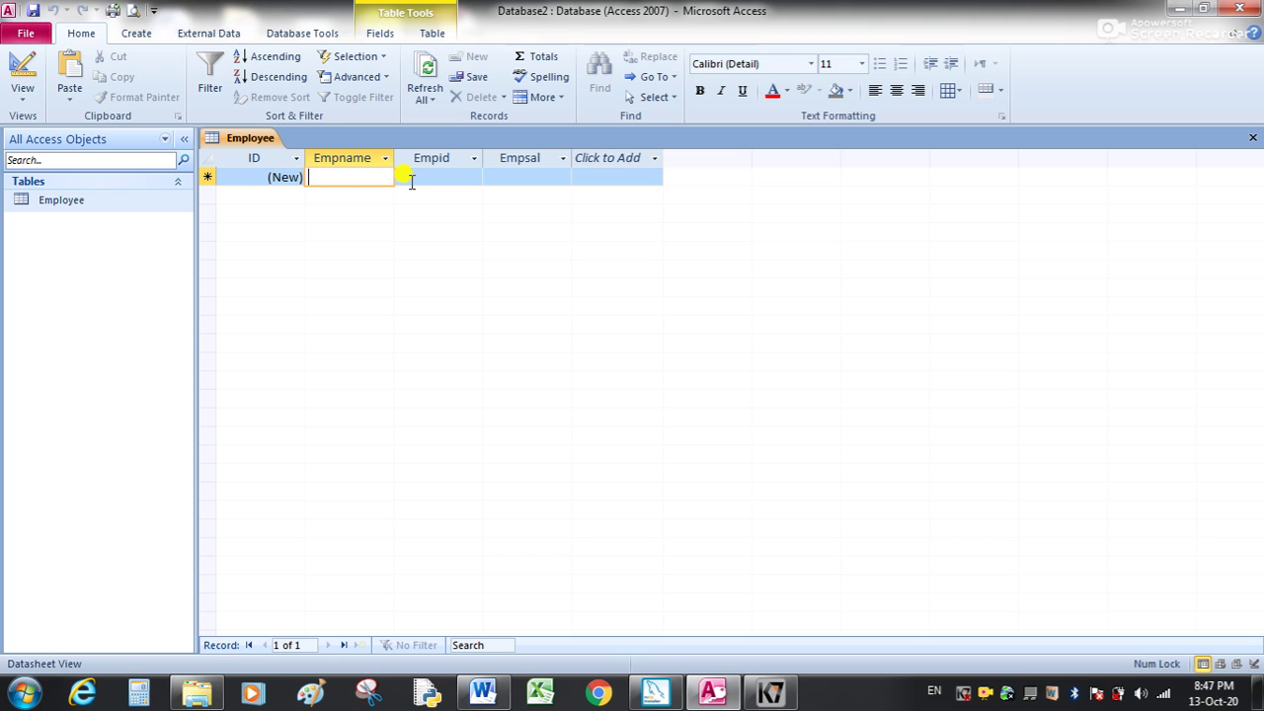
pyautogui.write('H')
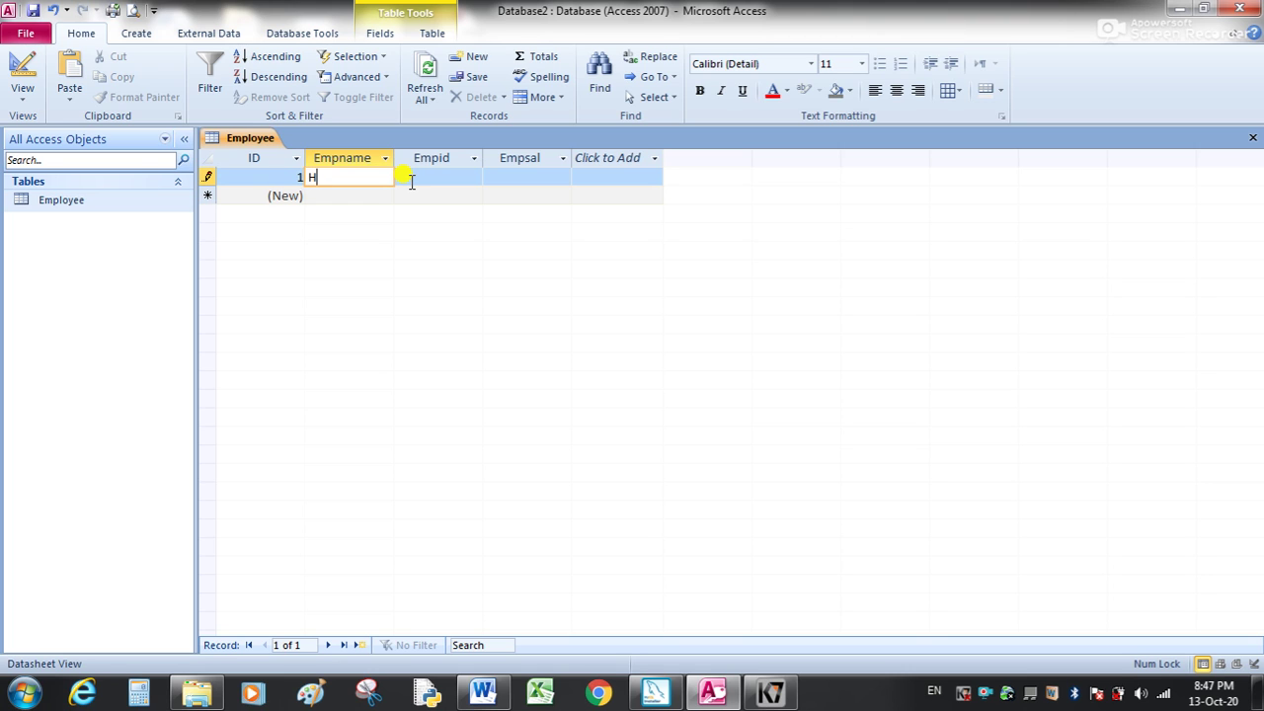
pyautogui.write('arjit')
pyautogui.click(411, 181)
pyautogui.write('101')
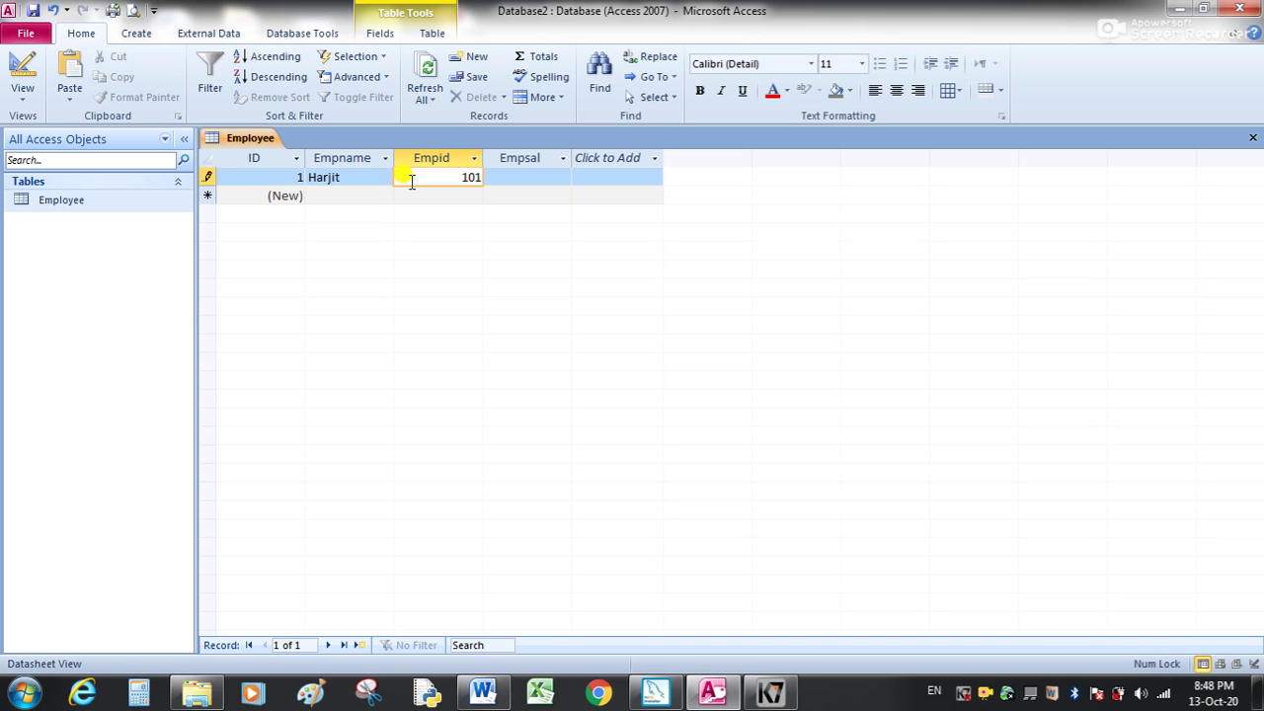
pyautogui.press('Tab')
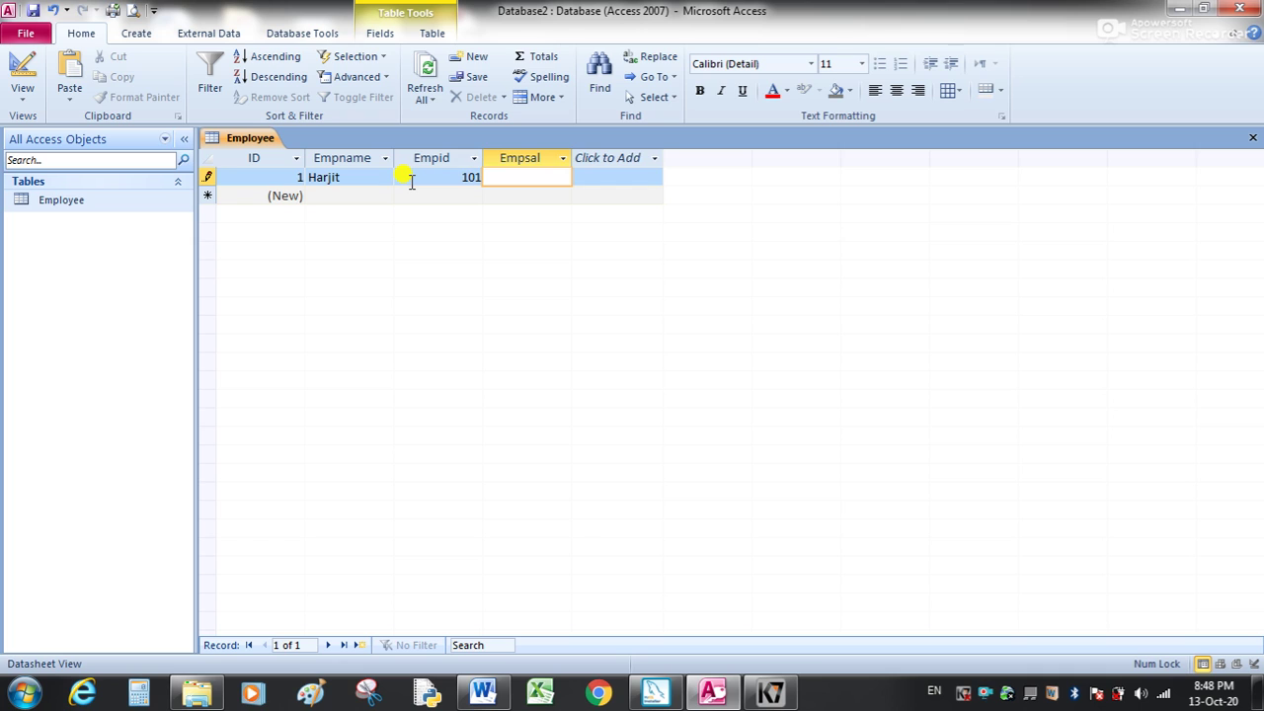
pyautogui.write('20000')
pyautogui.press('Tab')
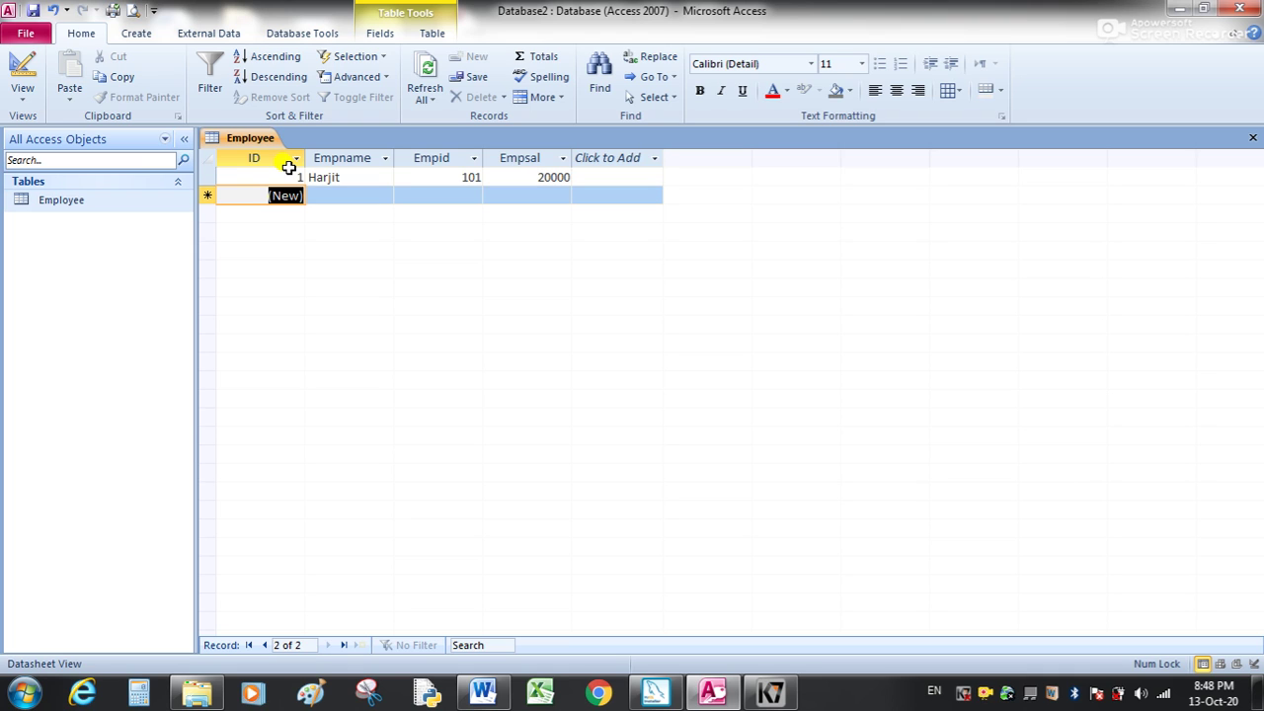
# Step: Enter the second Employee record with the employee's name, Empid 102 and Empsal 30000
pyautogui.press('Tab')
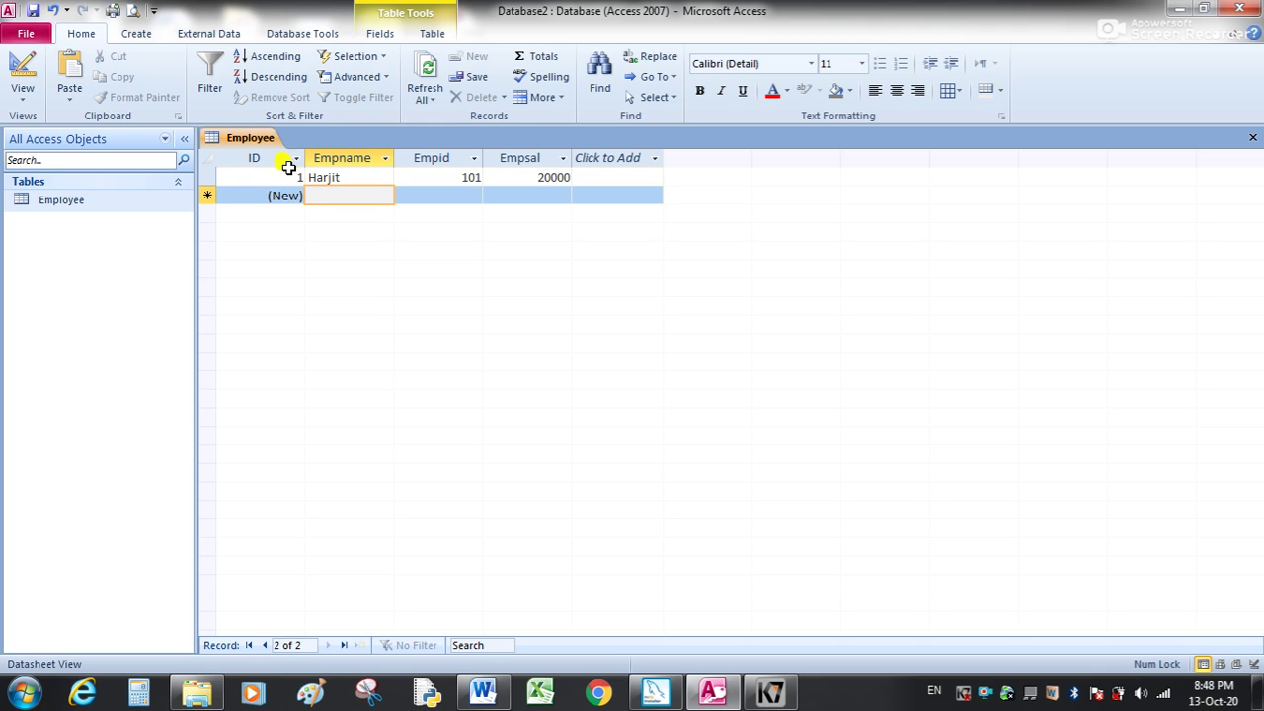
pyautogui.write('Jagjit')
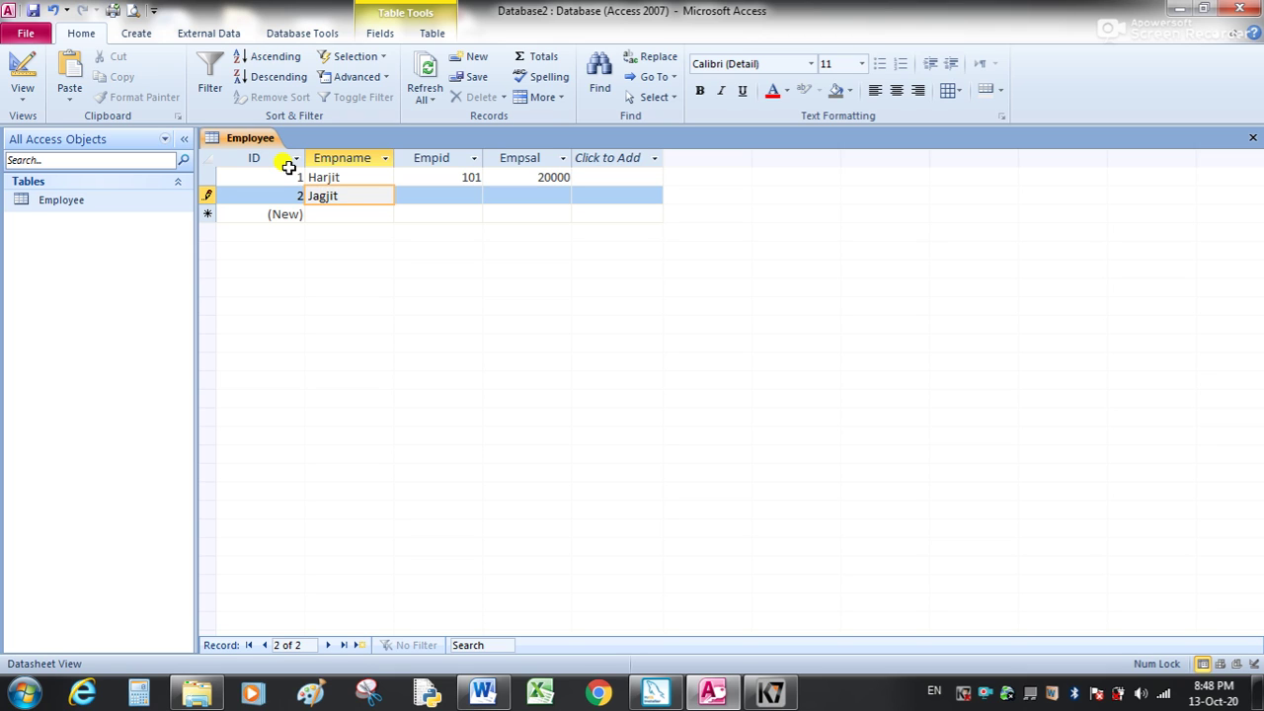
pyautogui.press('Tab')
pyautogui.write('102')
pyautogui.press('Tab')
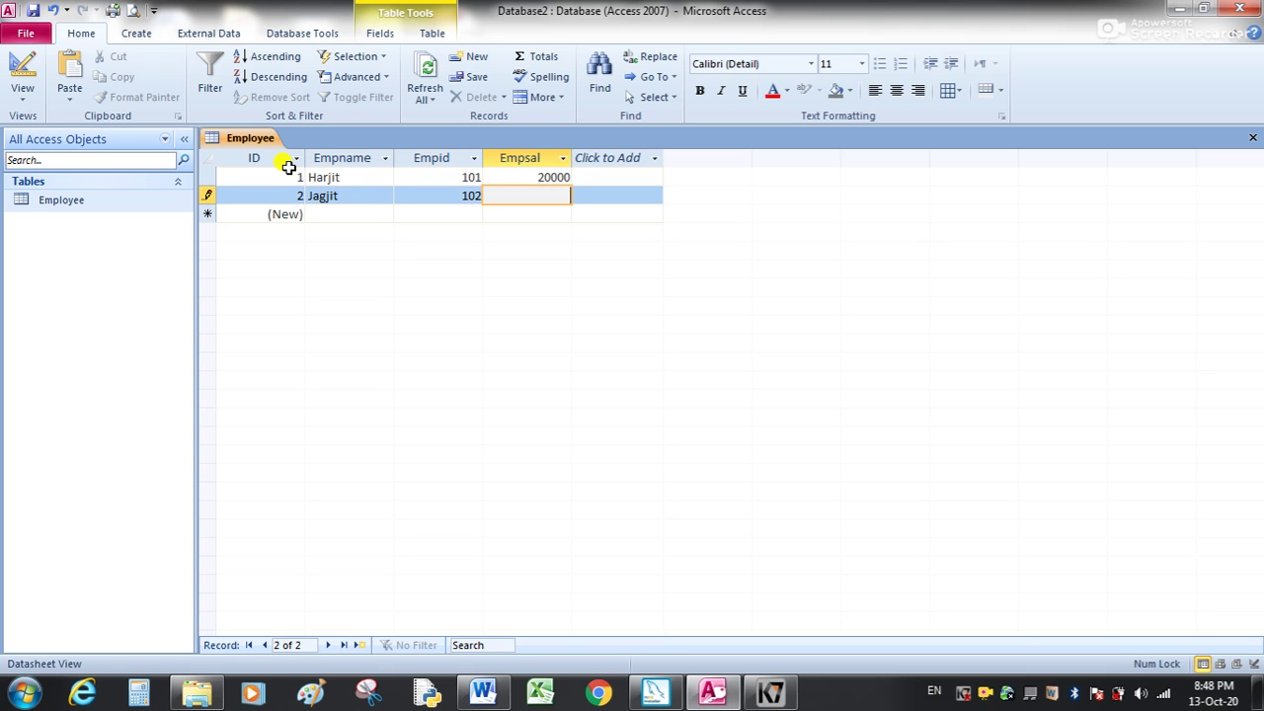
pyautogui.write('30000')
pyautogui.press('Tab')
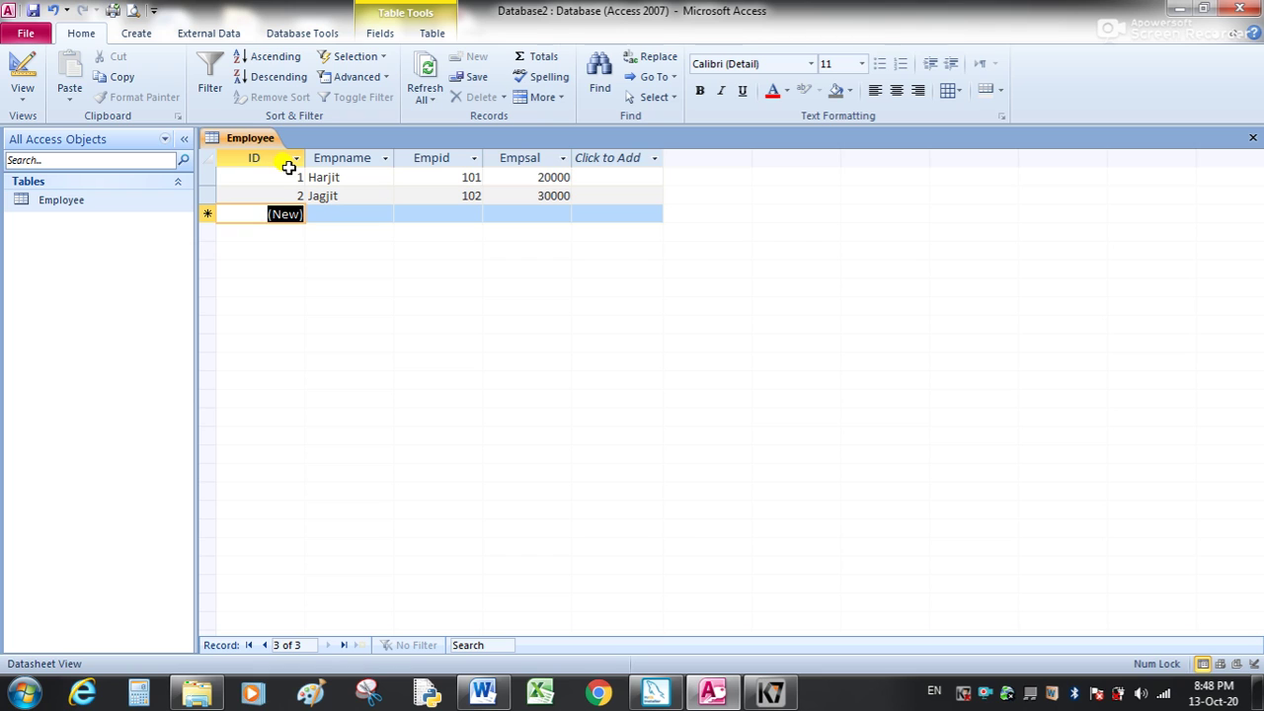
# Step: Enter the third Employee record with the employee's name, Empid 103 and Empsal 20000, and save it
pyautogui.press('Tab')
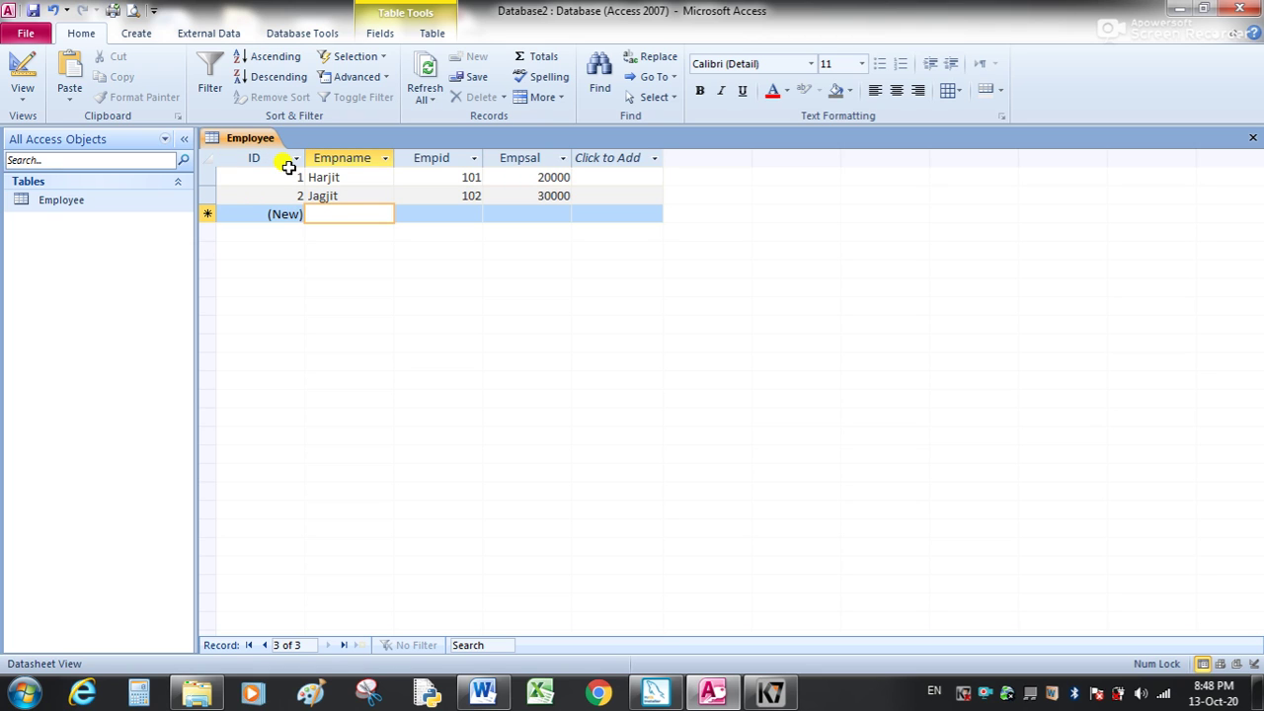
pyautogui.write('Rakesh')
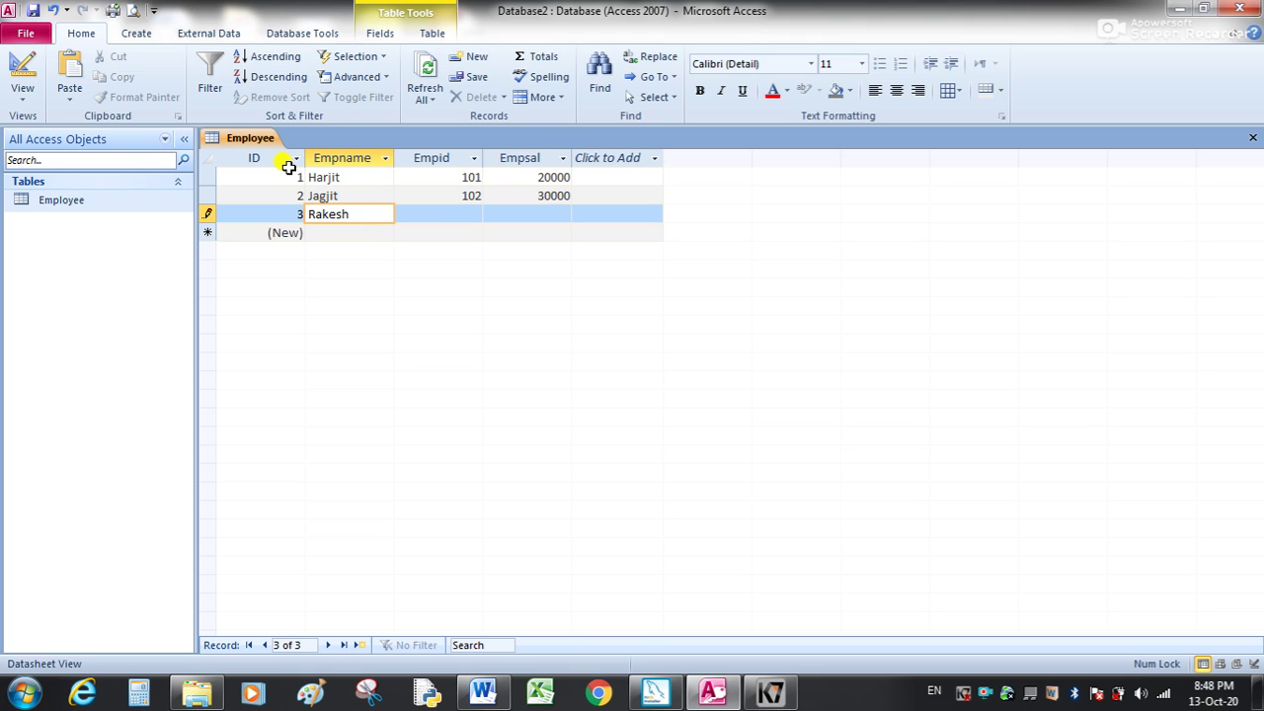
pyautogui.press('Tab')
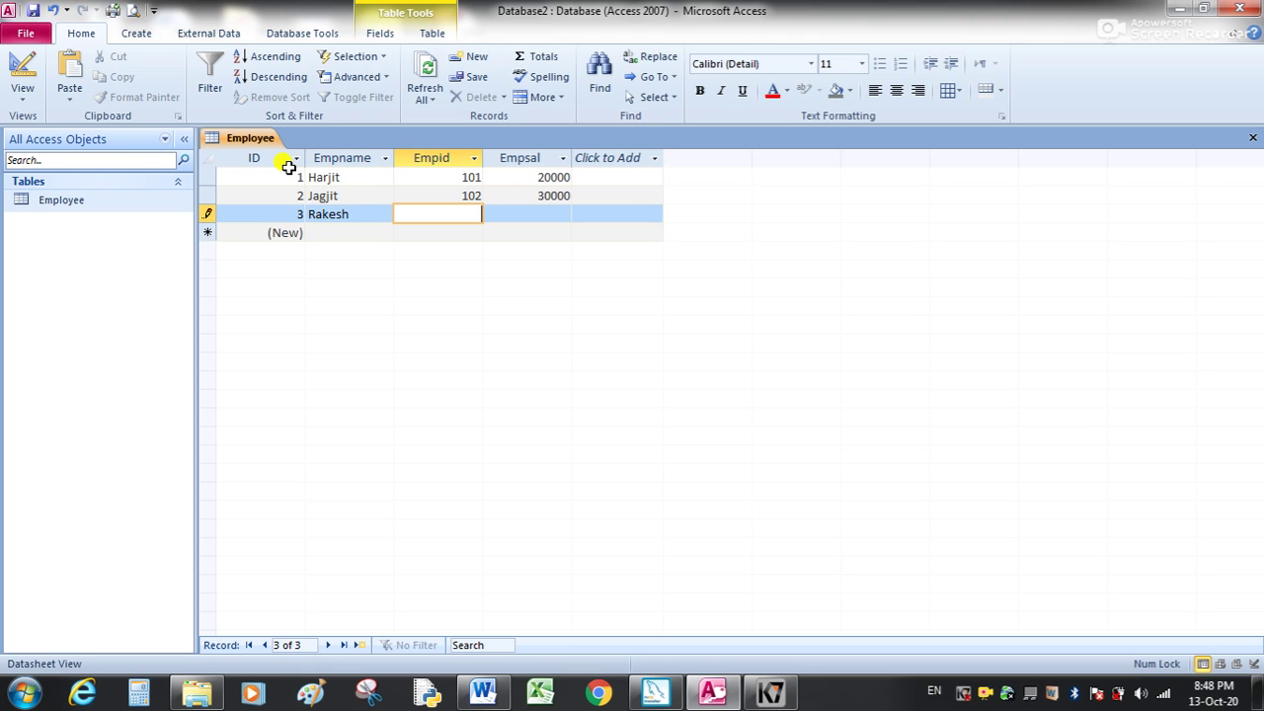
pyautogui.write('103')
pyautogui.press('Tab')
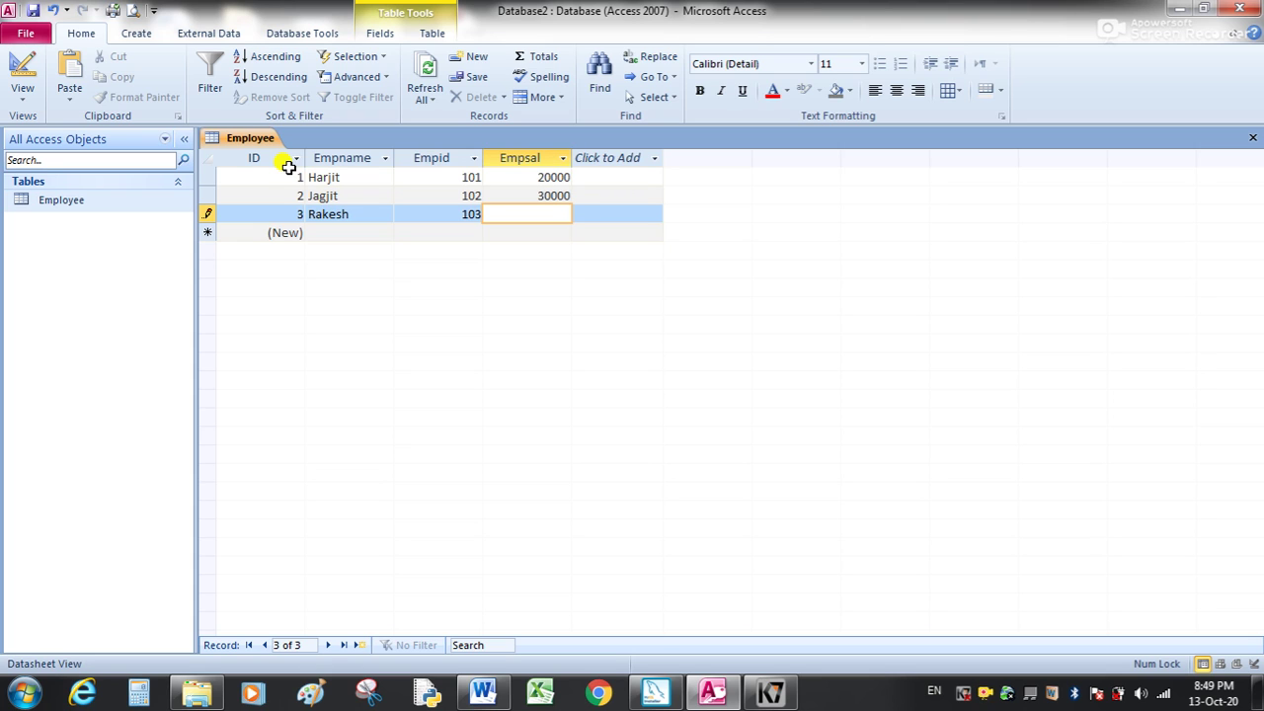
pyautogui.write('20000')
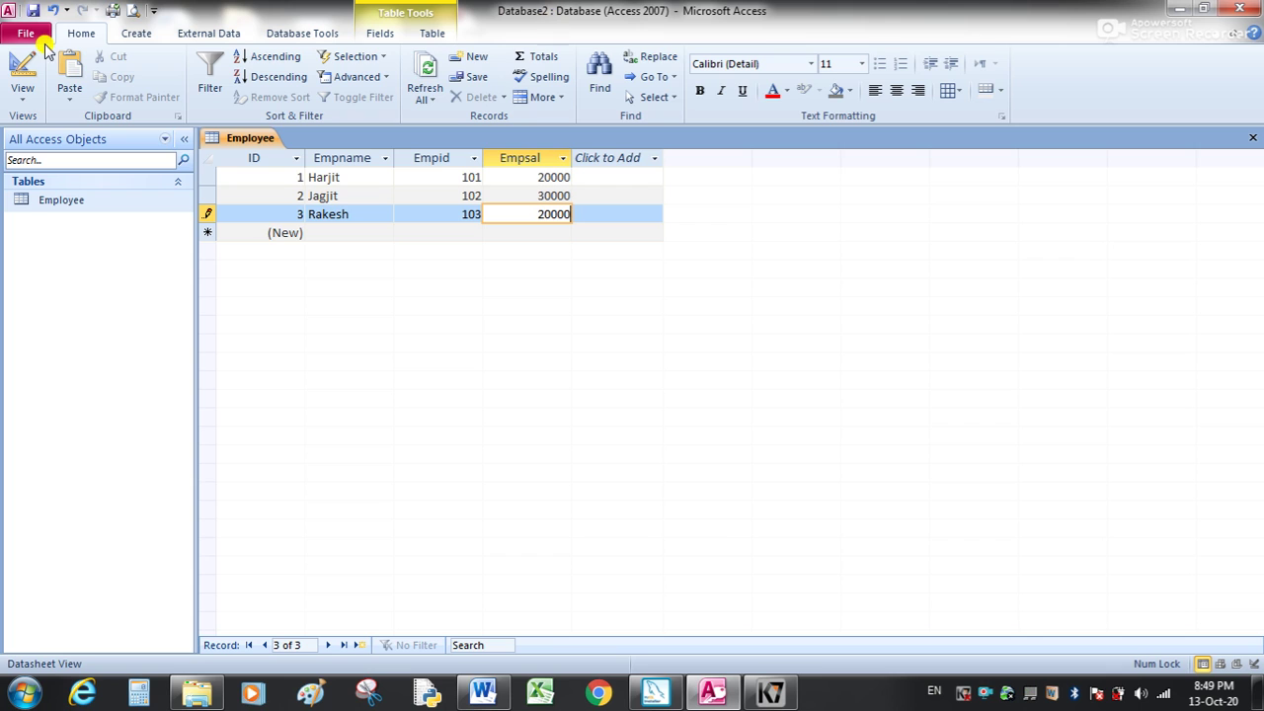
pyautogui.click(33, 11)
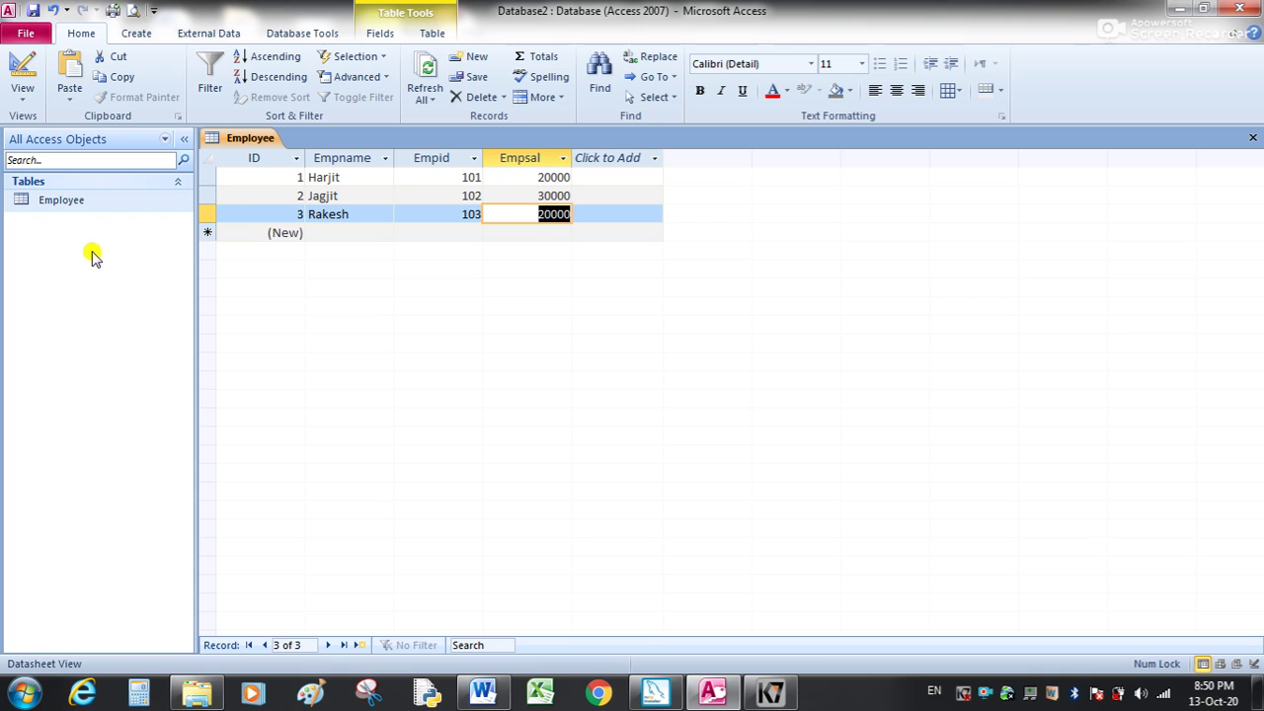
# Step: Switch the Employee table back to Design View
pyautogui.click(62, 207)
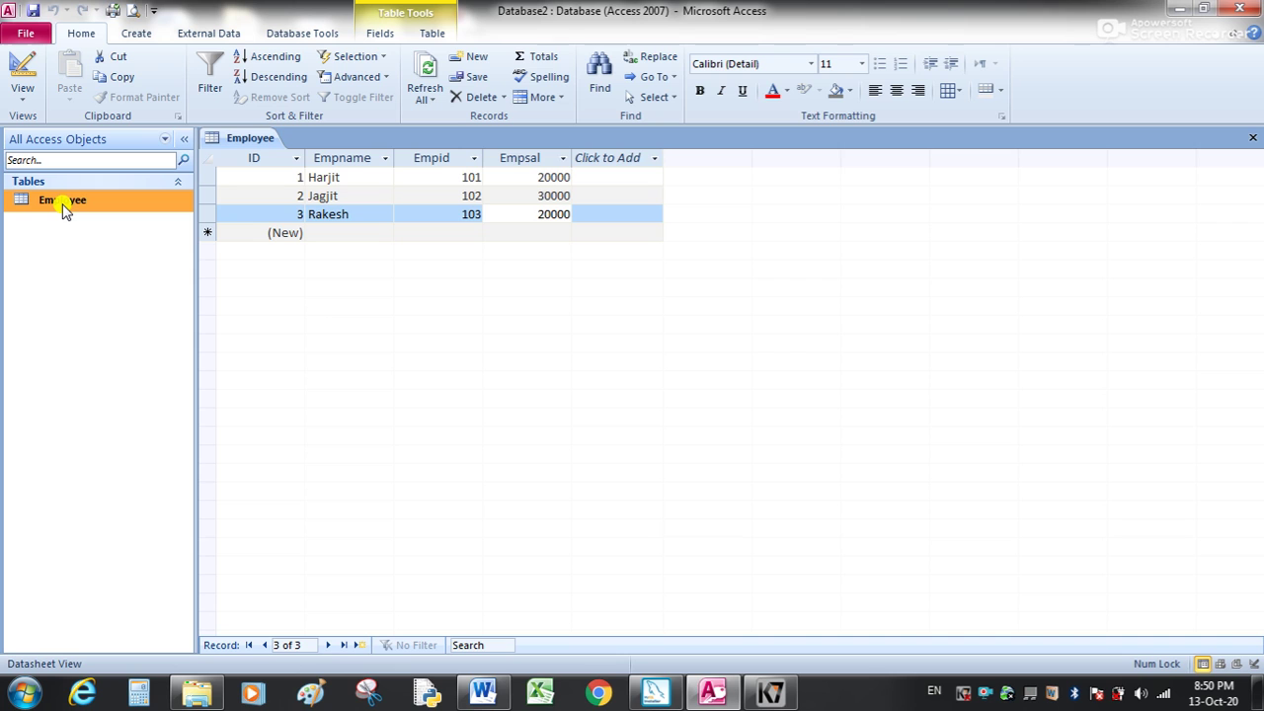
pyautogui.rightClick(62, 209)
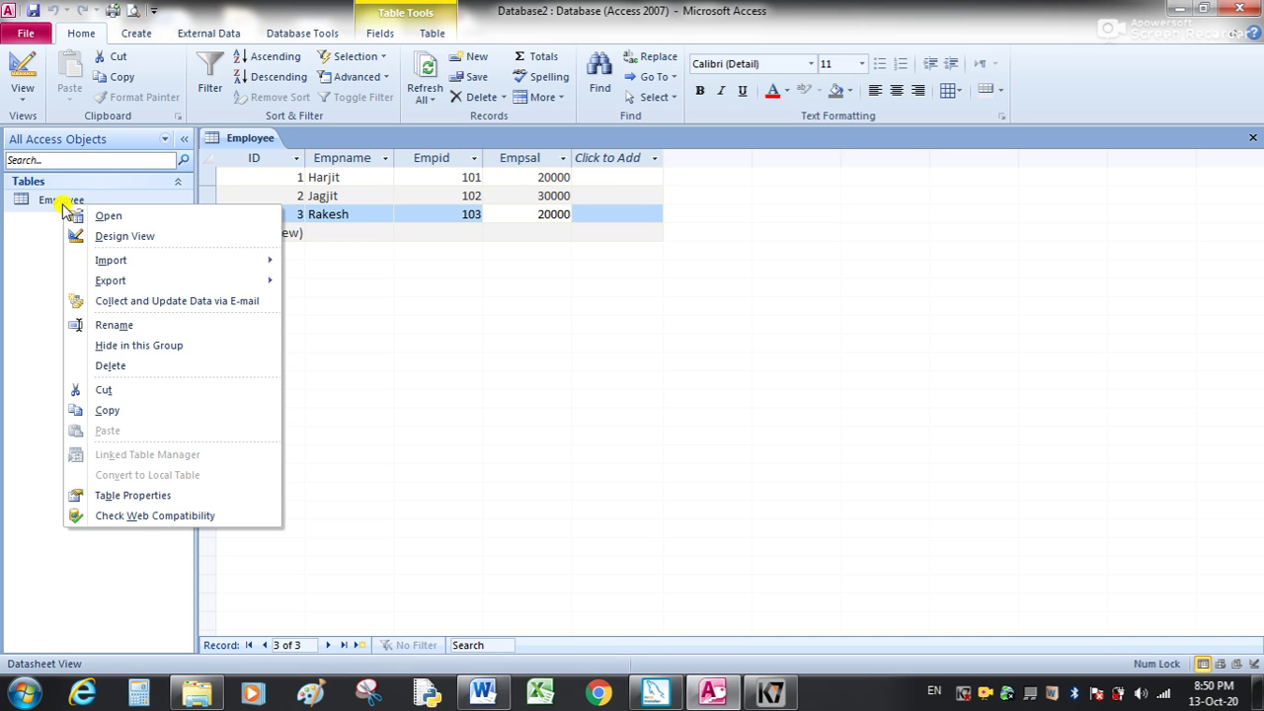
pyautogui.click(105, 240)
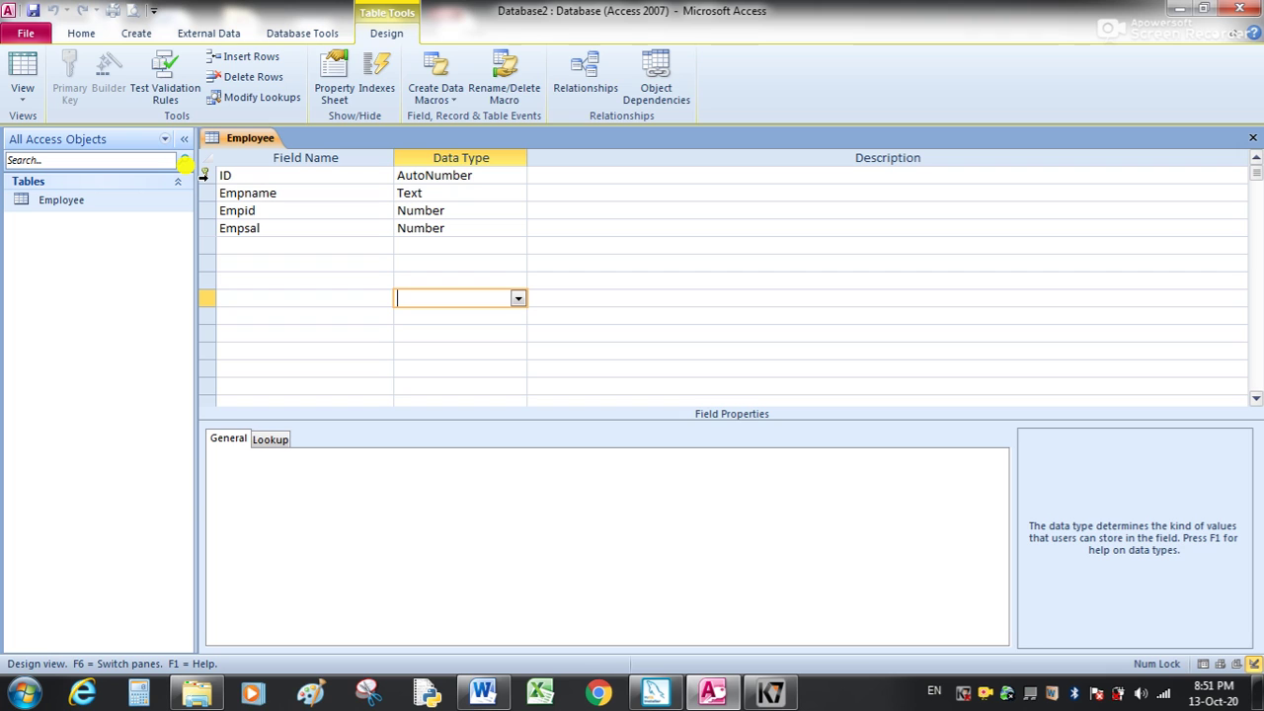
# Step: Set Empid as the primary key of the Employee table instead of ID
pyautogui.click(205, 211)
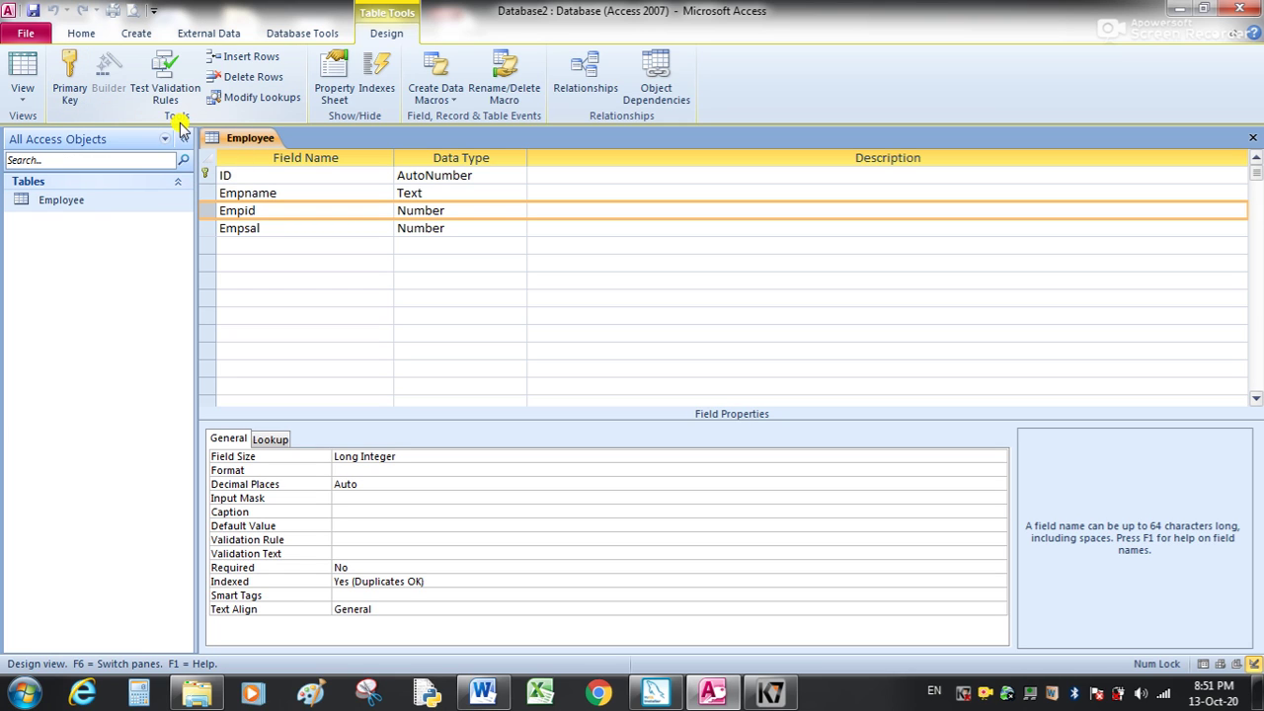
pyautogui.click(71, 89)
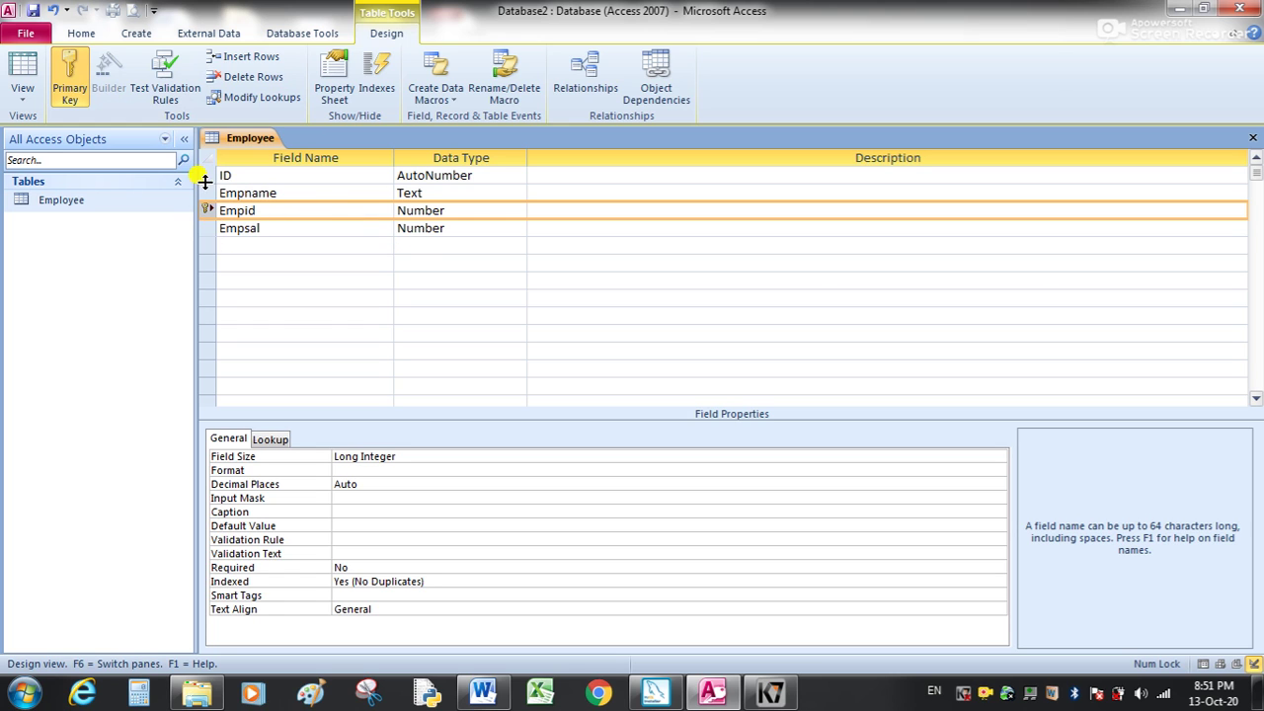
# Step: Make the ID field the primary key of the Employee table in place of Empid
pyautogui.click(207, 176)
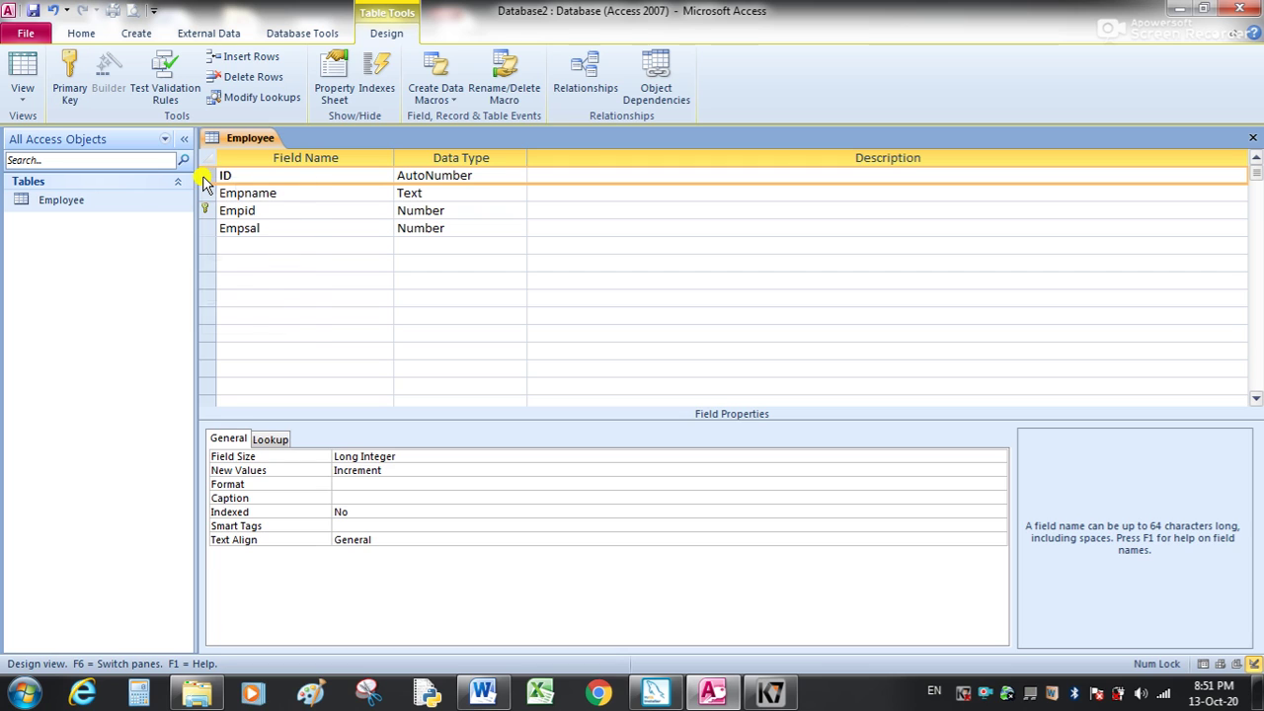
pyautogui.rightClick(204, 182)
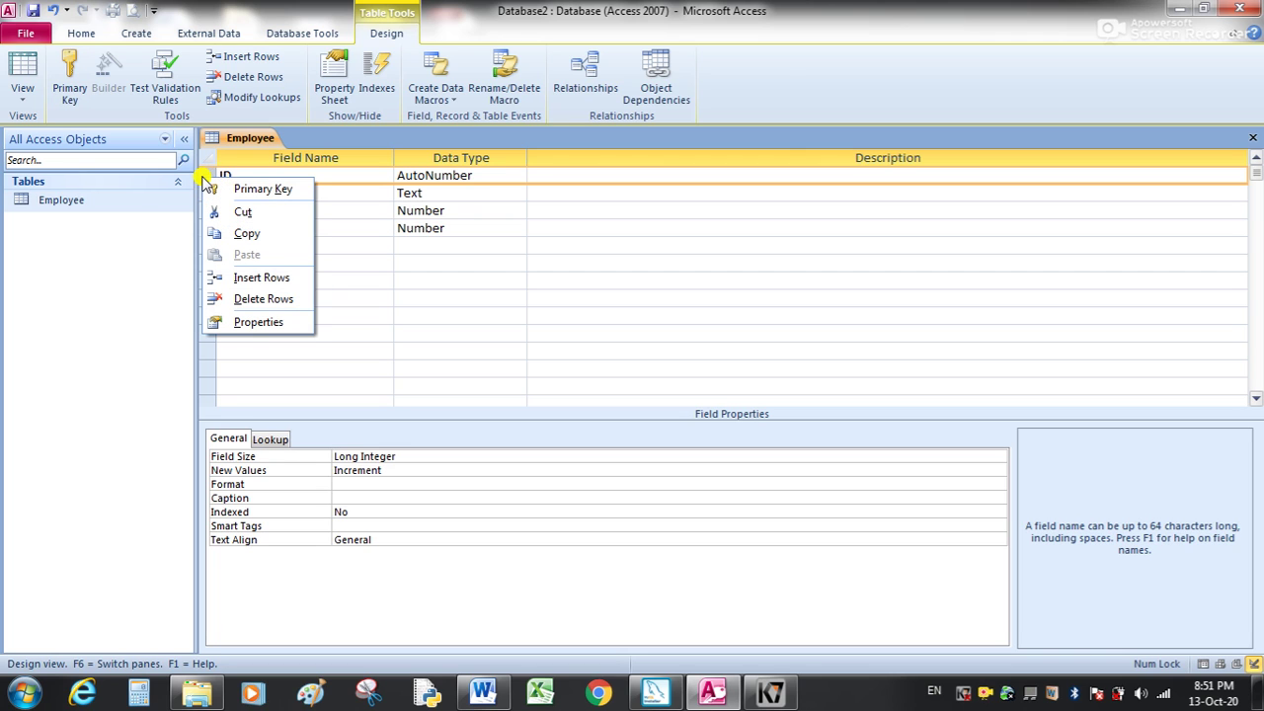
pyautogui.click(253, 190)
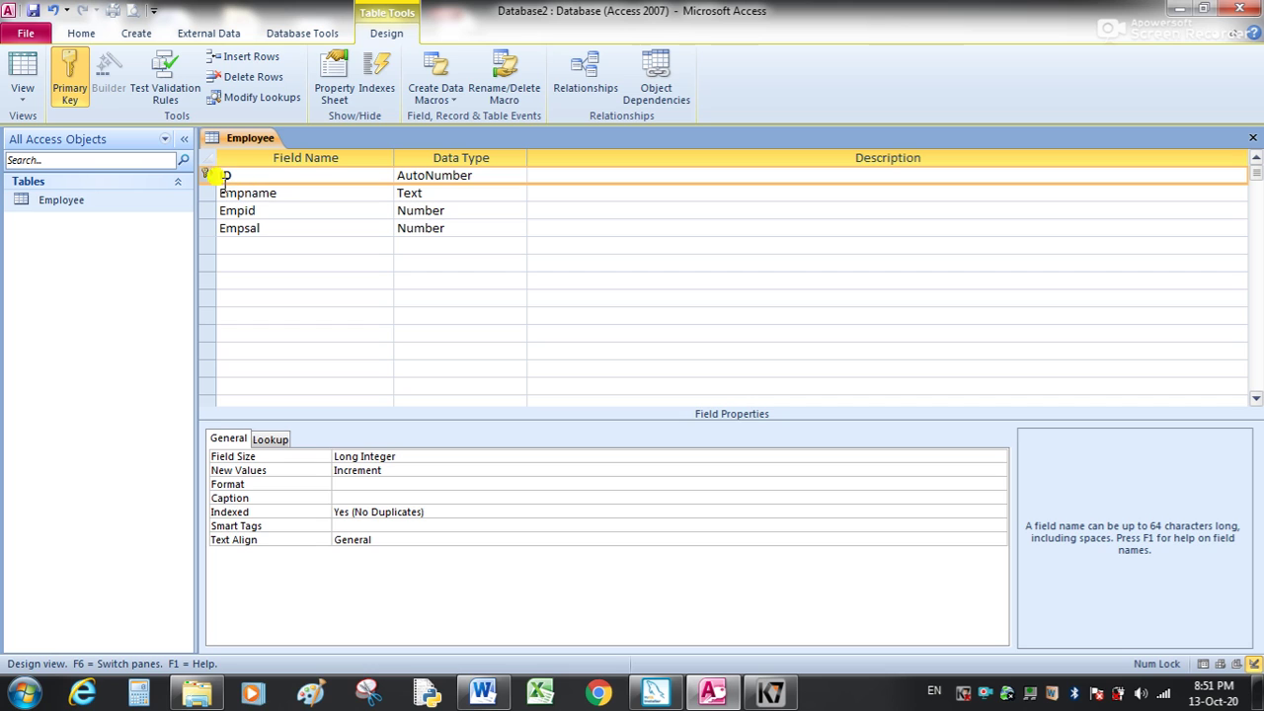
# Step: Remove the primary key from the ID field and assign it to ID again
pyautogui.rightClick(209, 179)
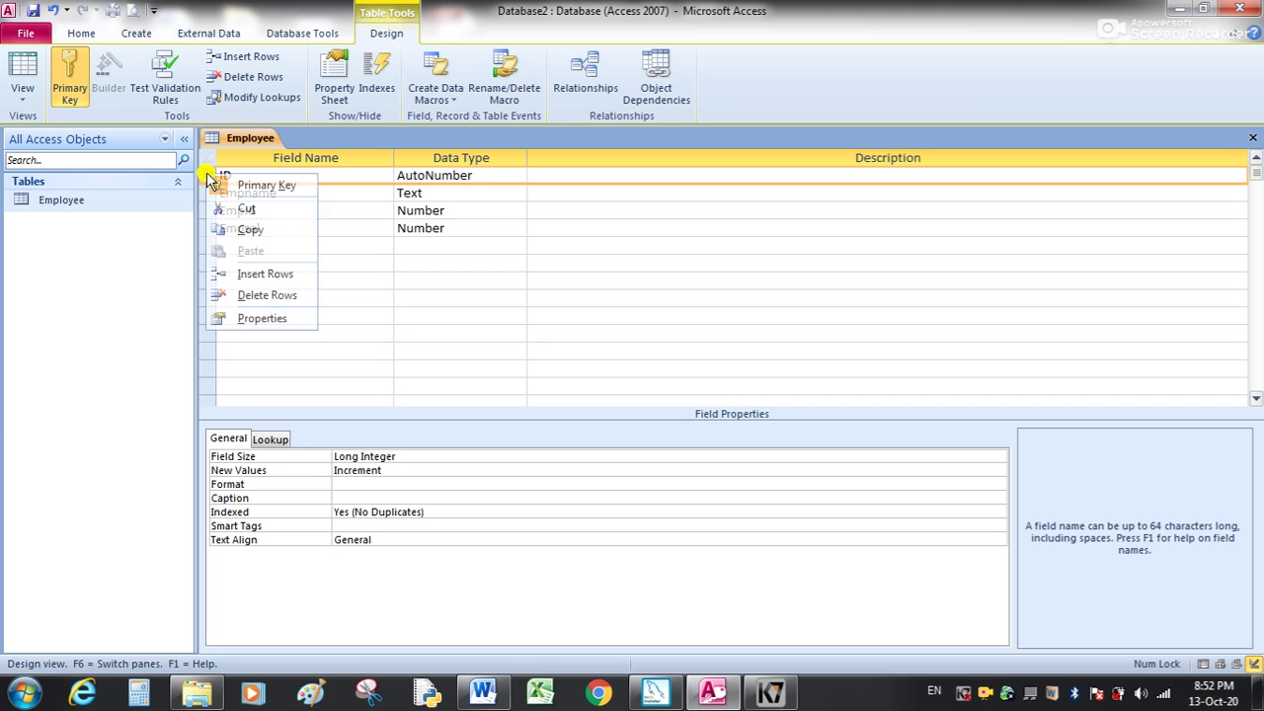
pyautogui.click(255, 189)
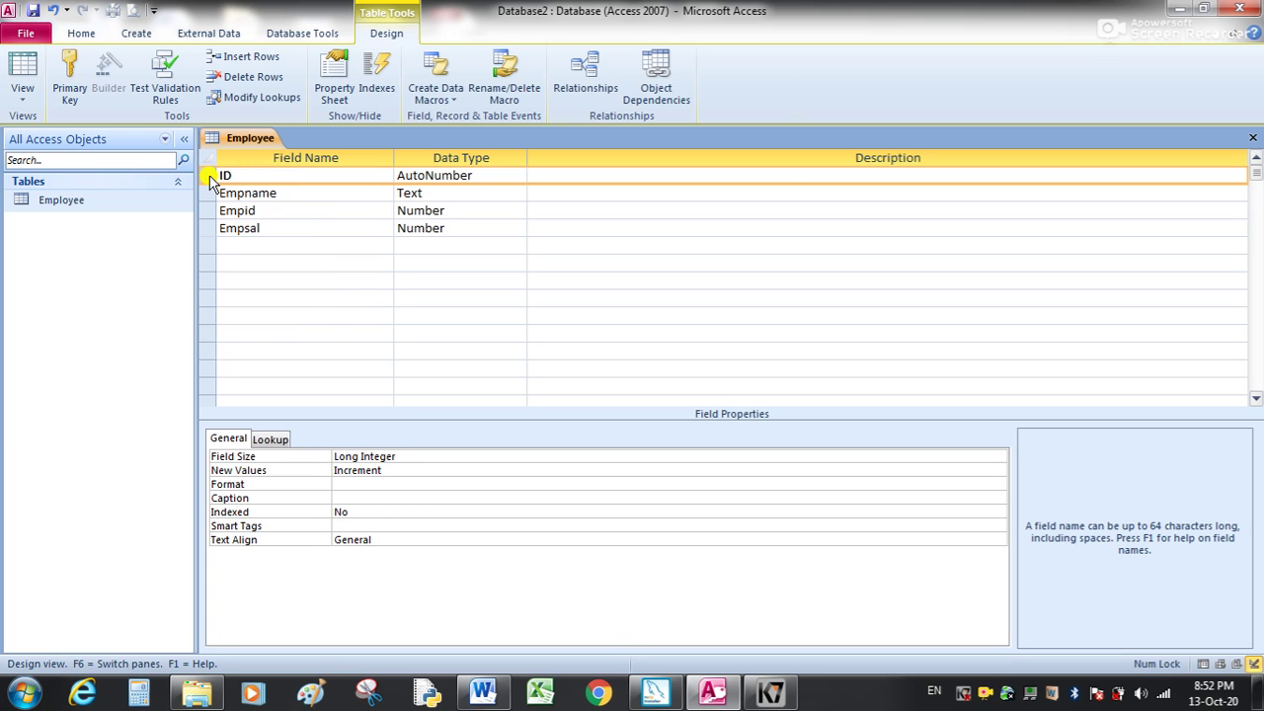
pyautogui.rightClick(209, 181)
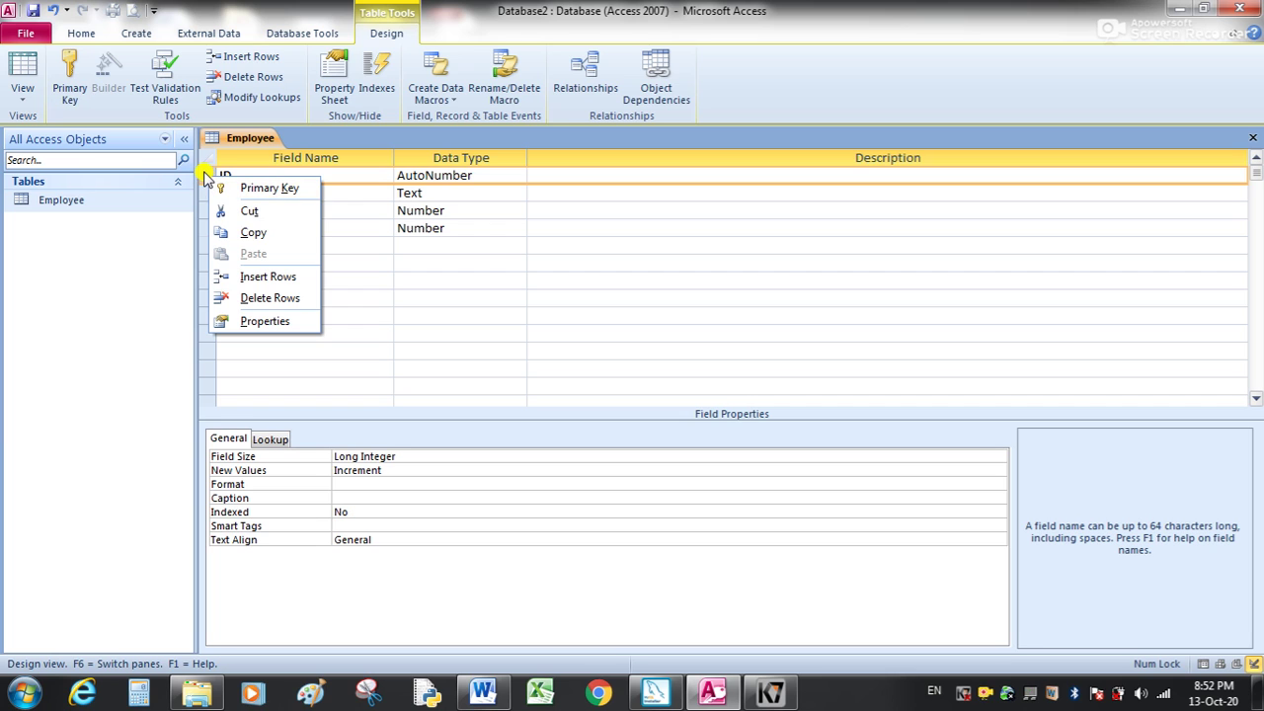
pyautogui.click(204, 176)
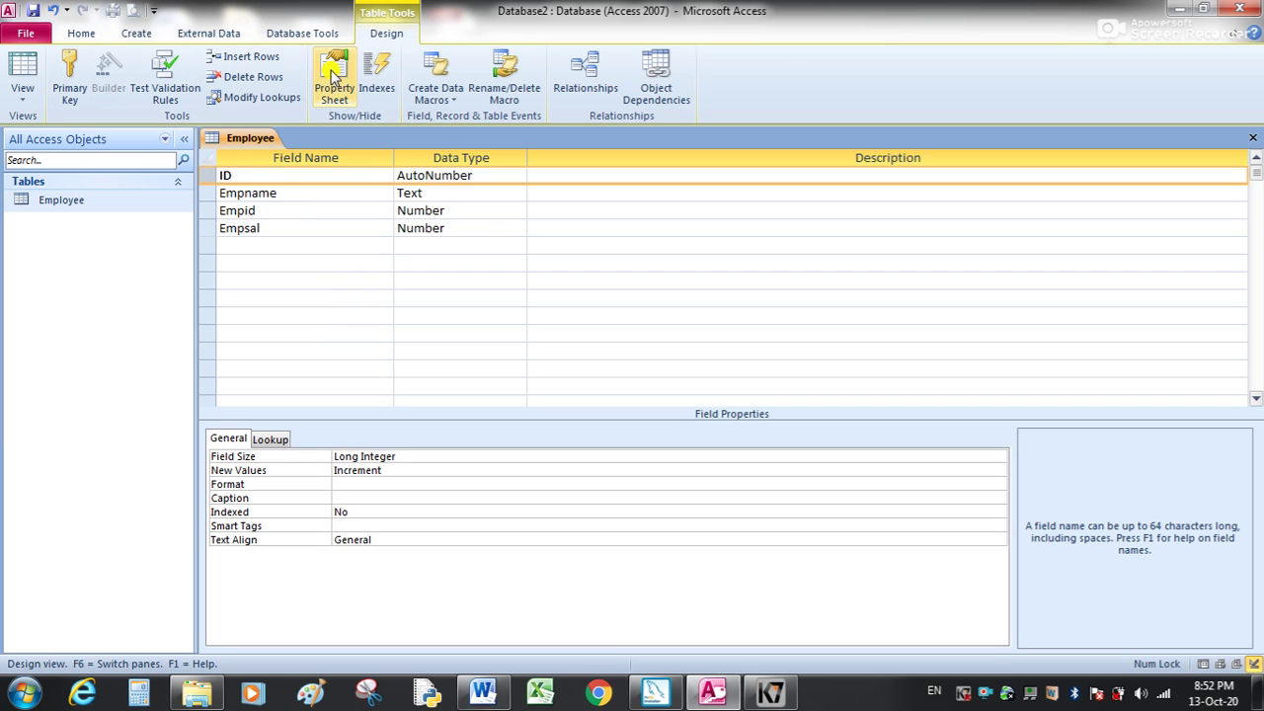
pyautogui.click(69, 94)
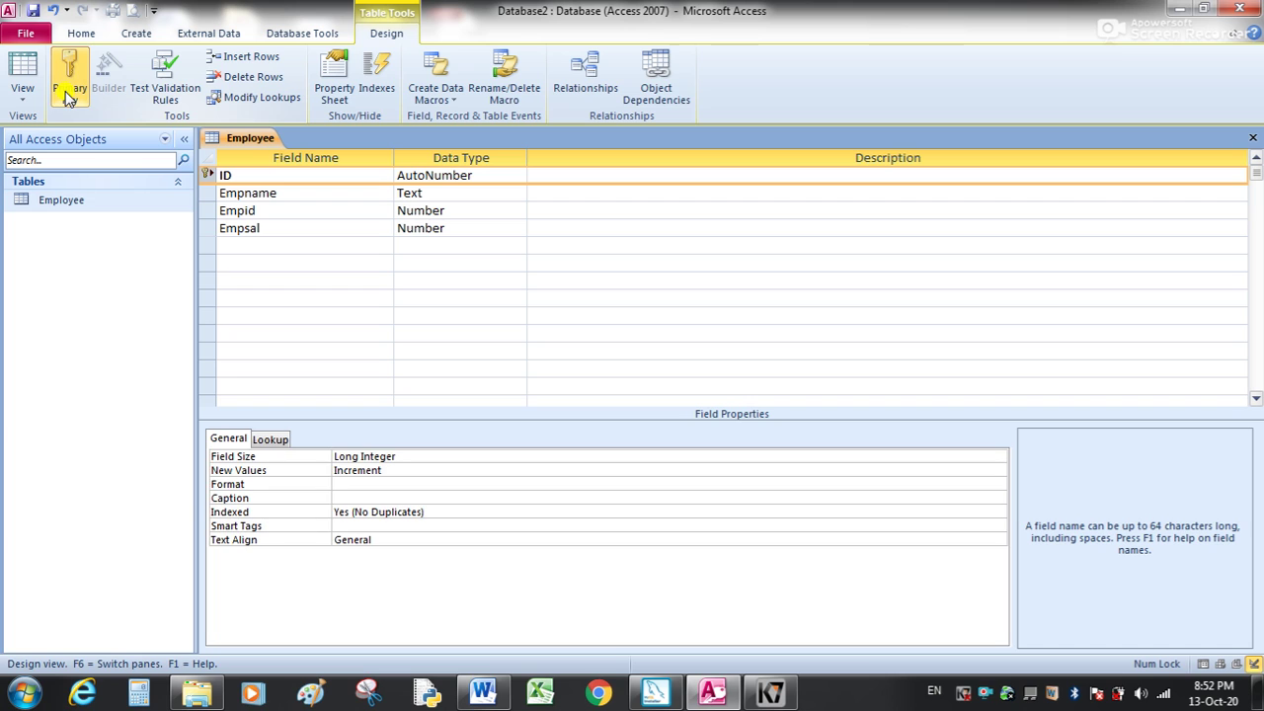
# Step: Toggle the ID field's primary key off and on two more times, ending with ID as the primary key
pyautogui.rightClick(208, 184)
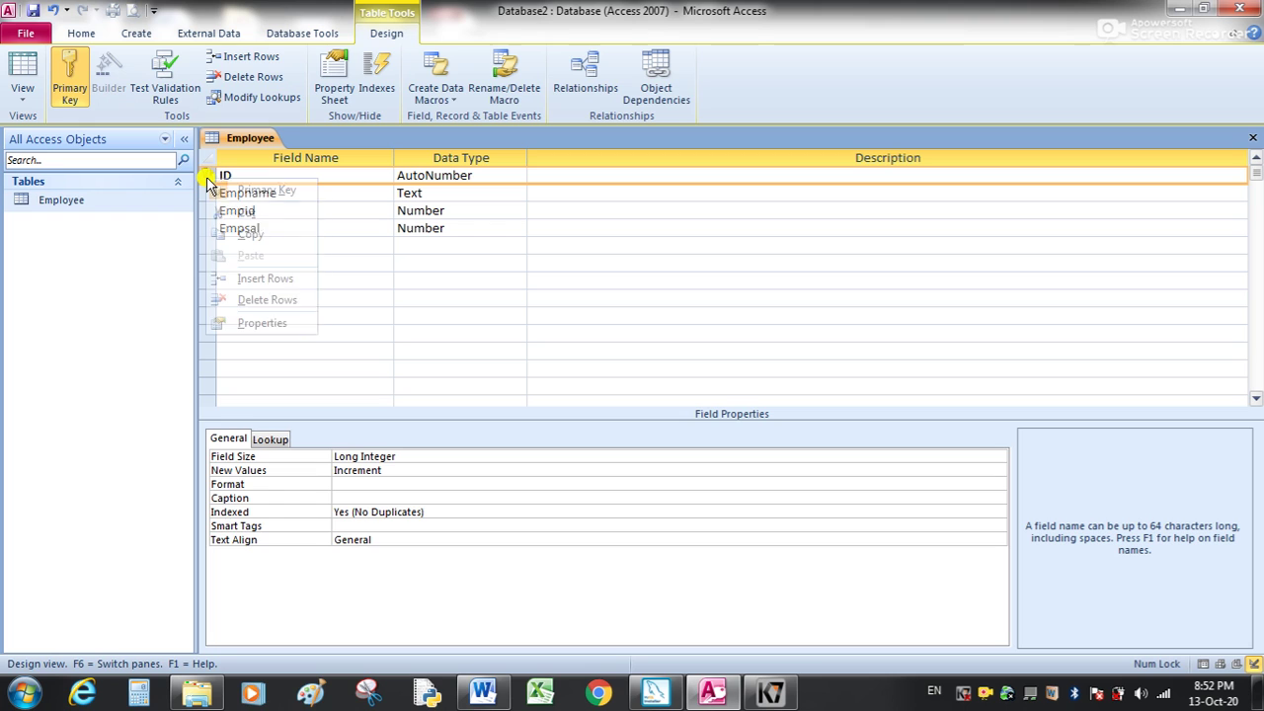
pyautogui.click(215, 185)
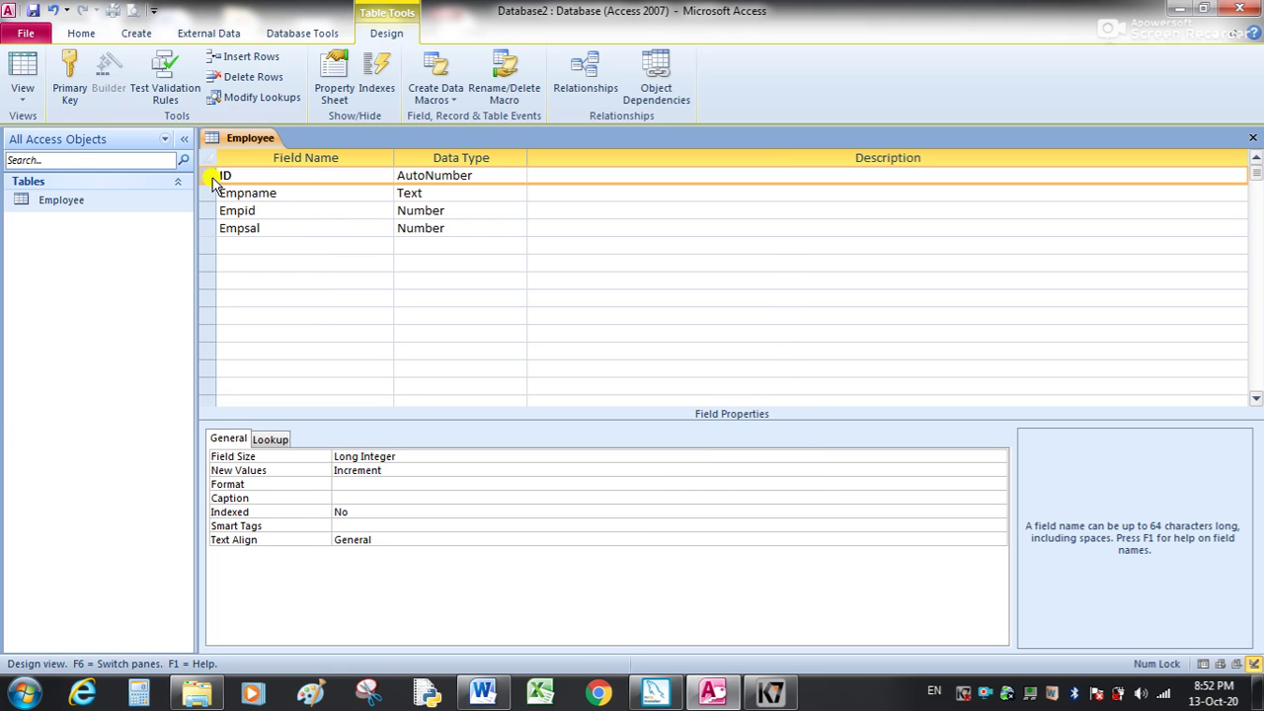
pyautogui.rightClick(209, 179)
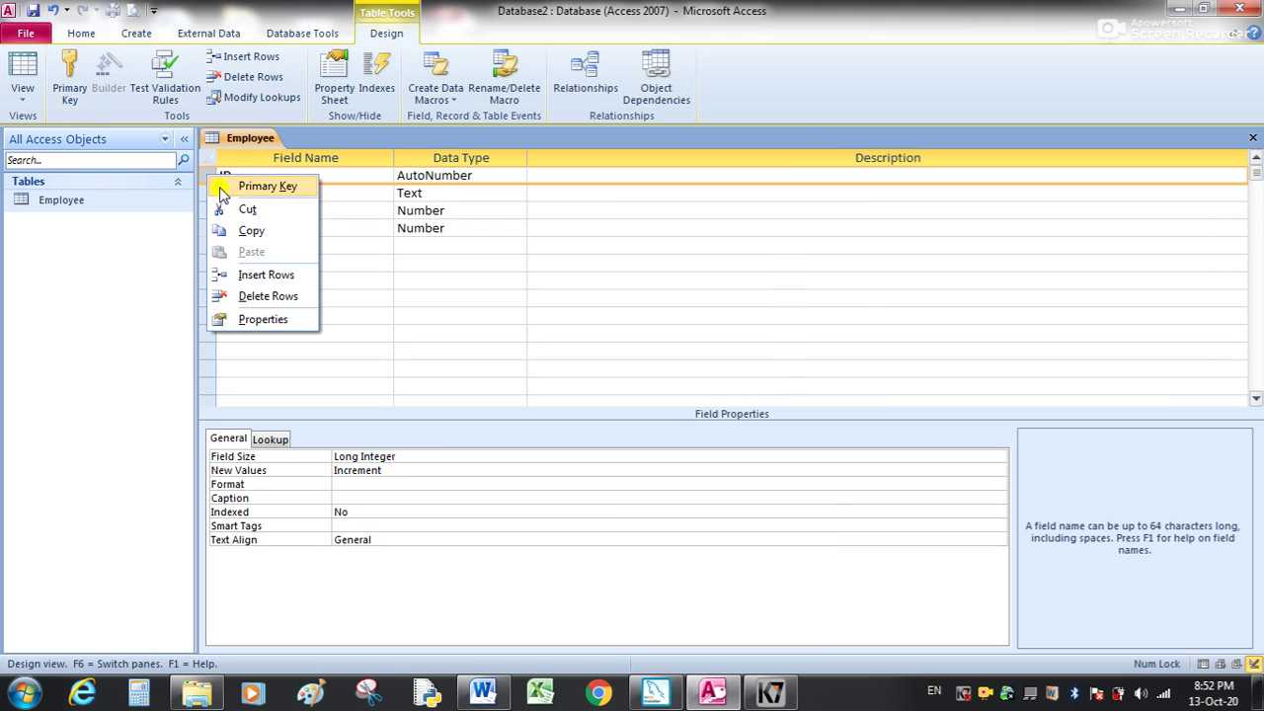
pyautogui.click(223, 187)
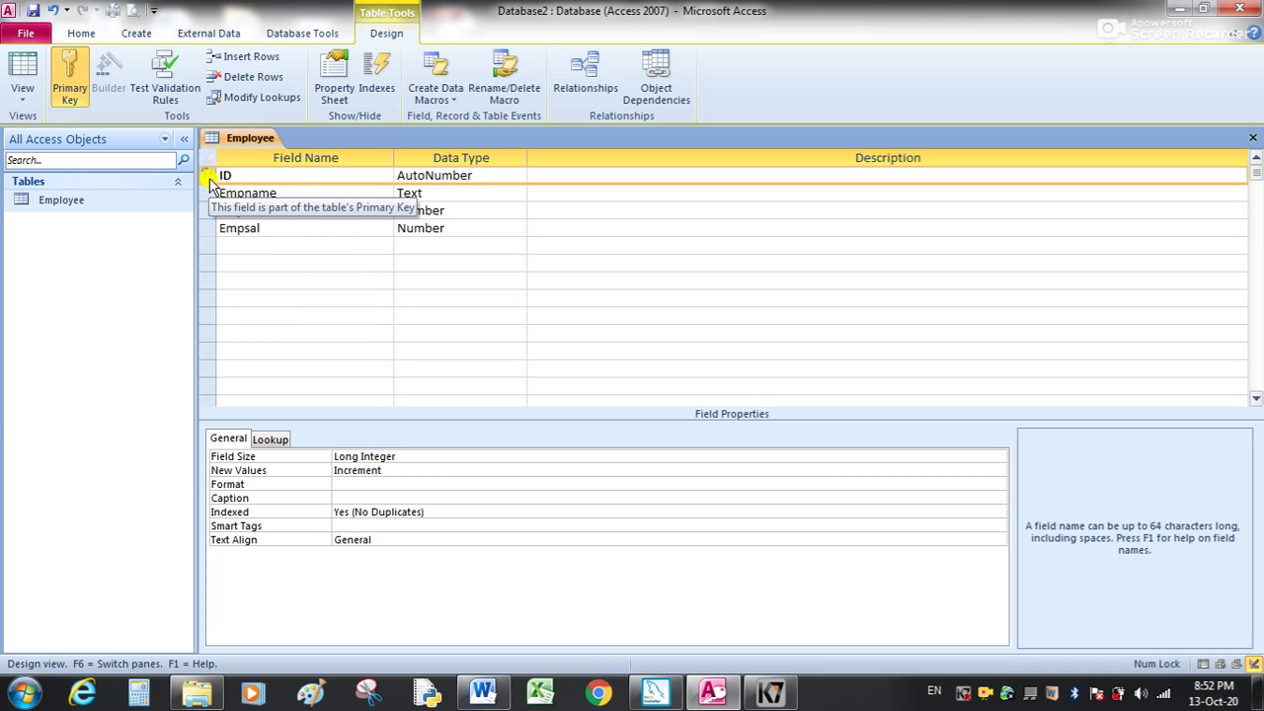
pyautogui.rightClick(211, 185)
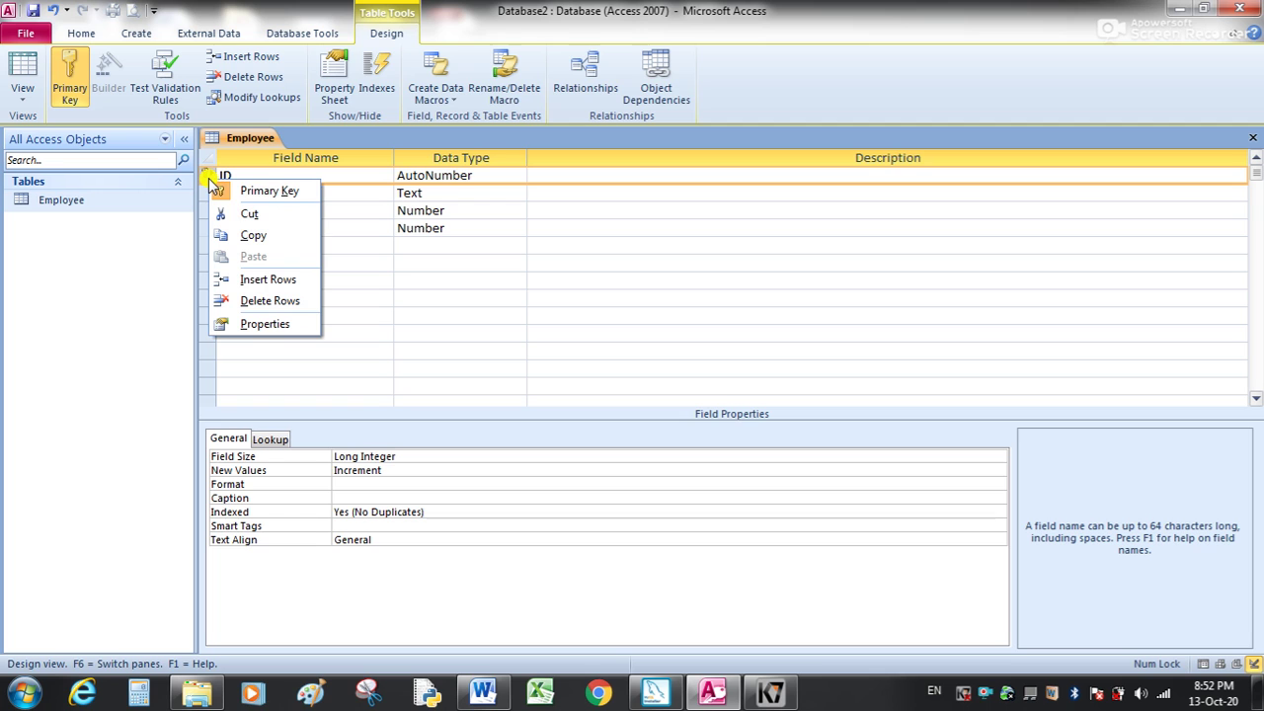
pyautogui.click(229, 190)
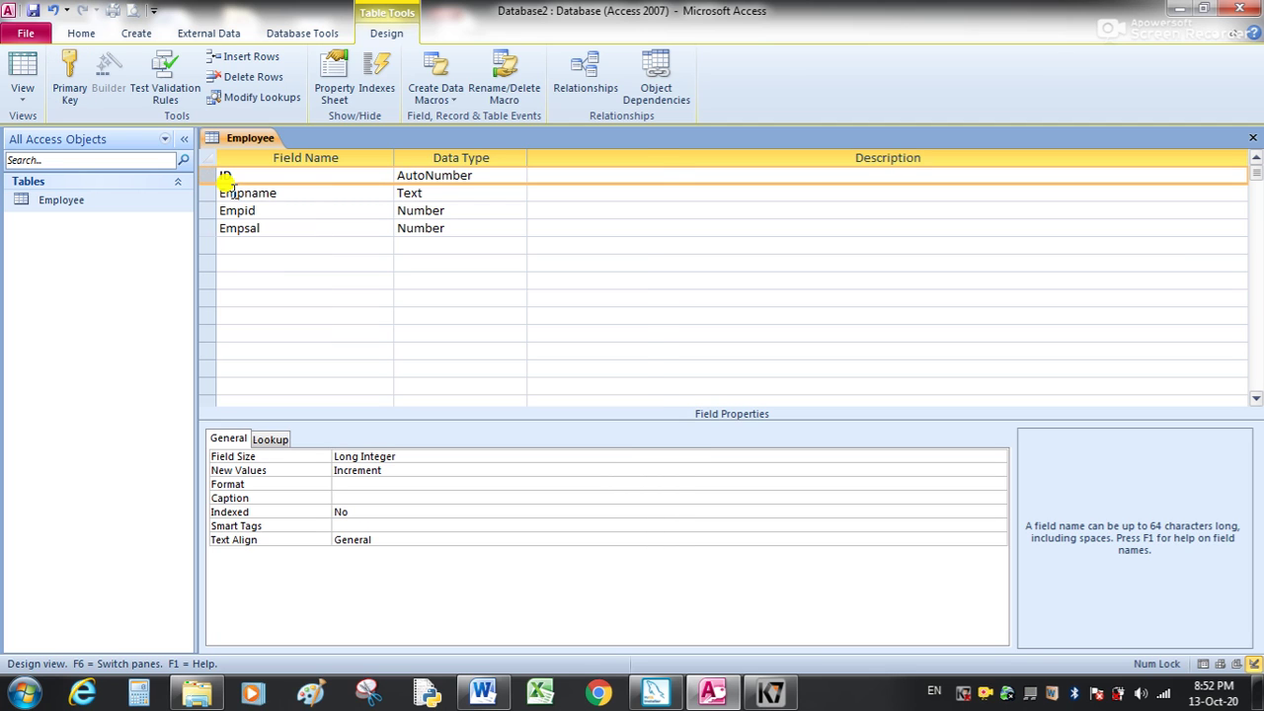
pyautogui.rightClick(208, 185)
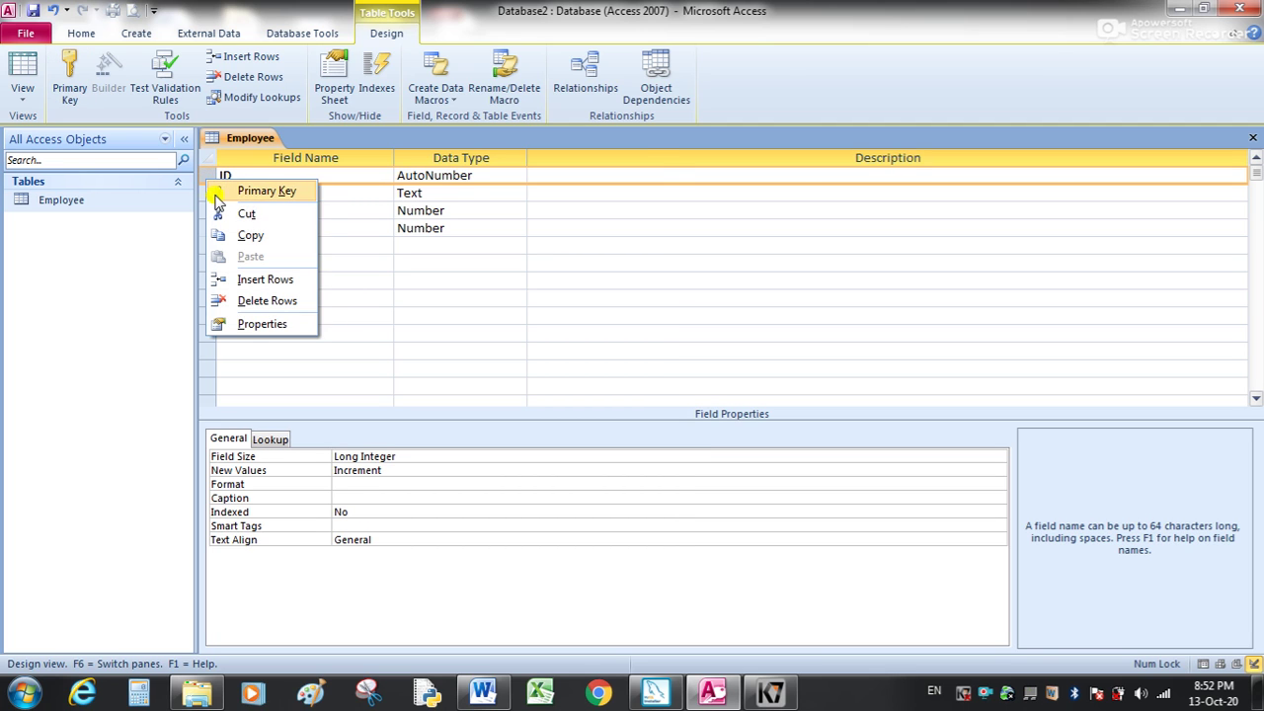
pyautogui.click(237, 191)
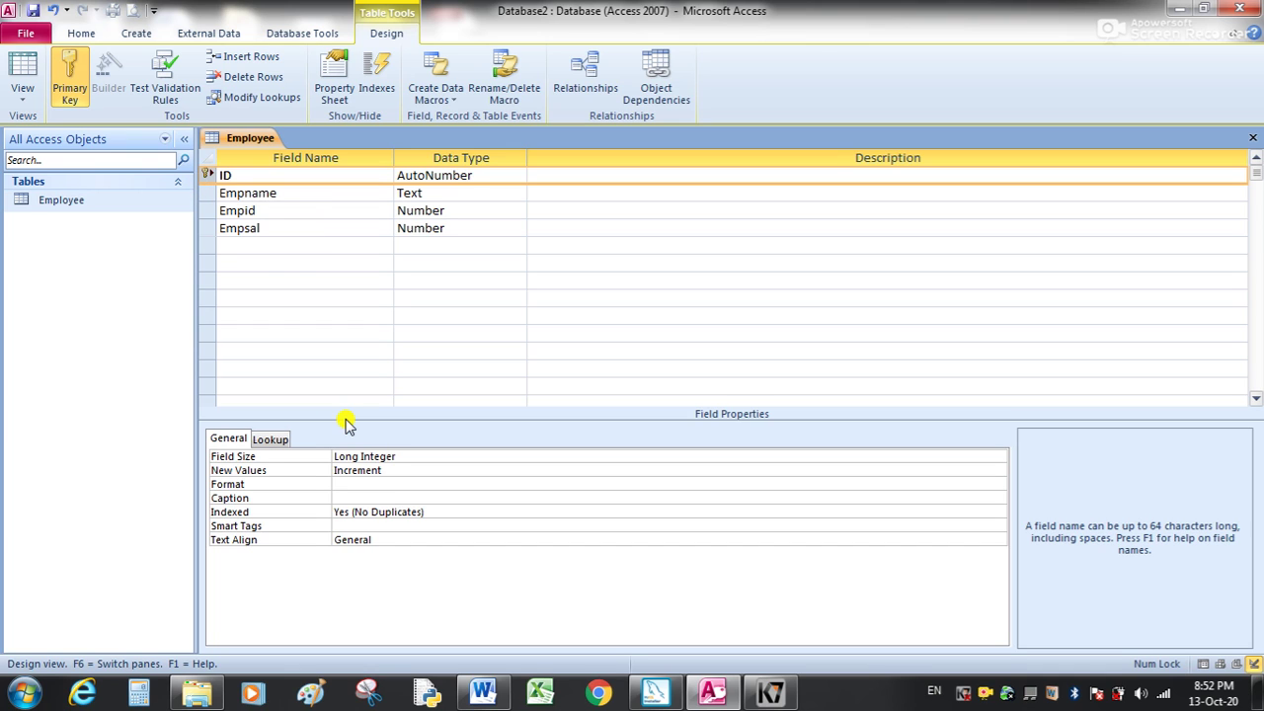